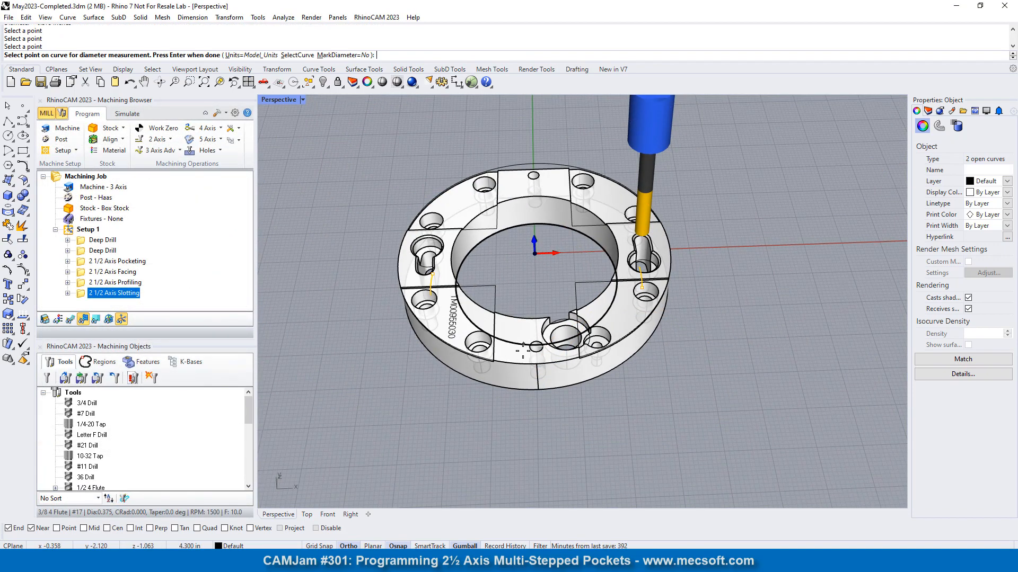
# Hide the Machining Objects browser so the Machining Browser fills the docked area.
pyautogui.scroll(2, 541, 296)
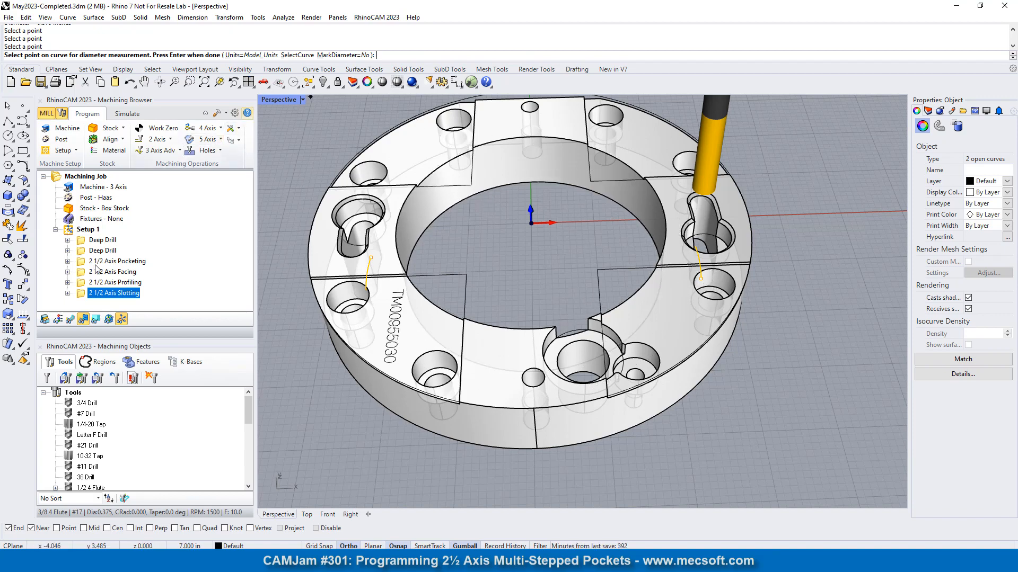
pyautogui.moveTo(148, 345); pyautogui.dragTo(159, 397)
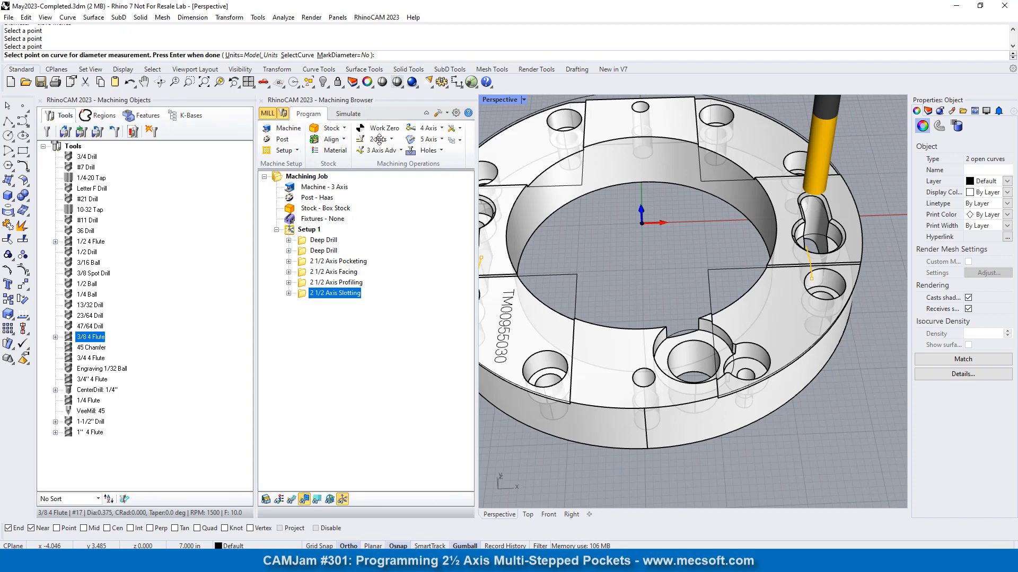
pyautogui.moveTo(386, 100); pyautogui.dragTo(127, 306)
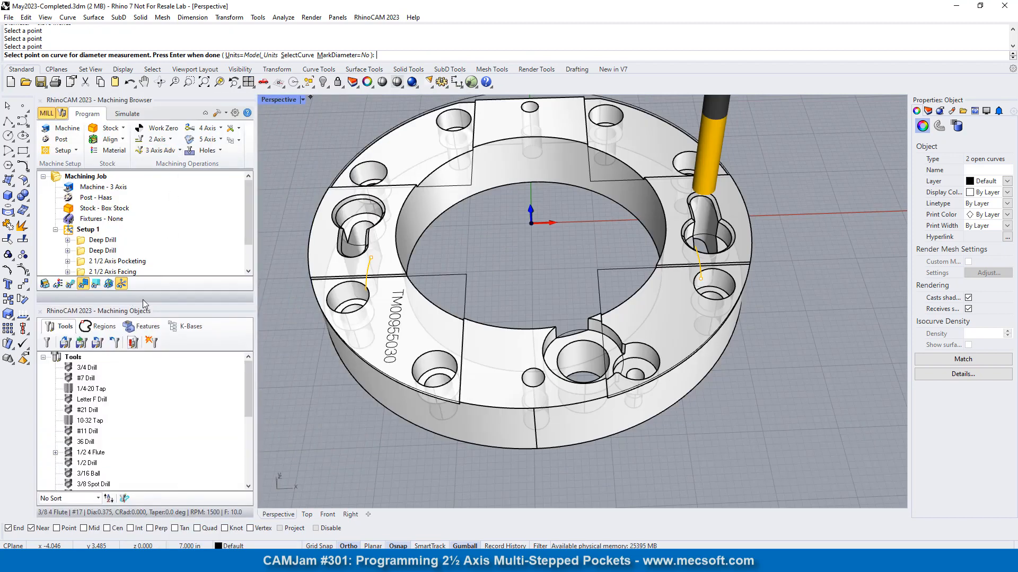
pyautogui.click(63, 114)
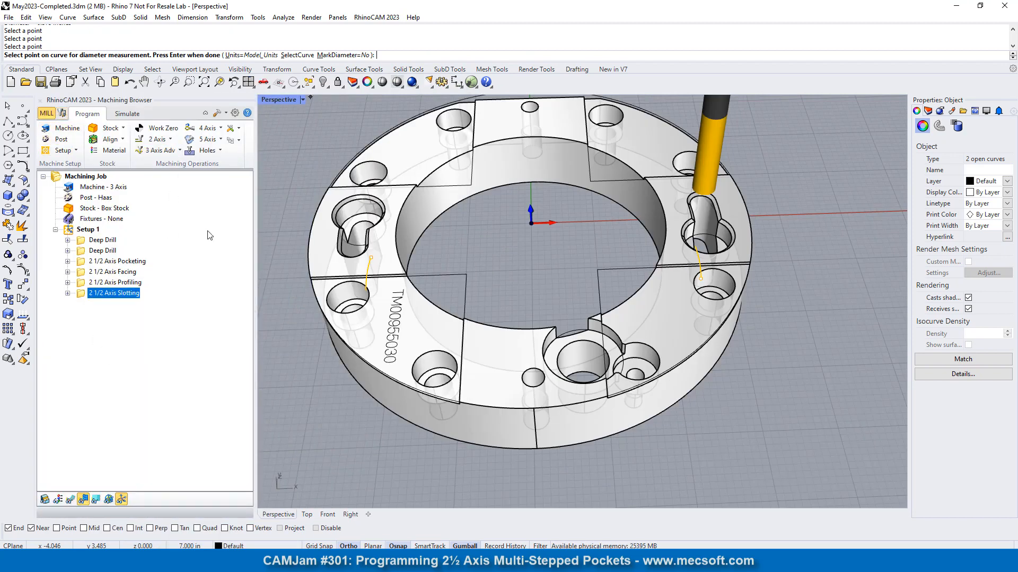
# Create a 2½ Axis Pocketing operation and remove all preselected part regions.
pyautogui.click(158, 139)
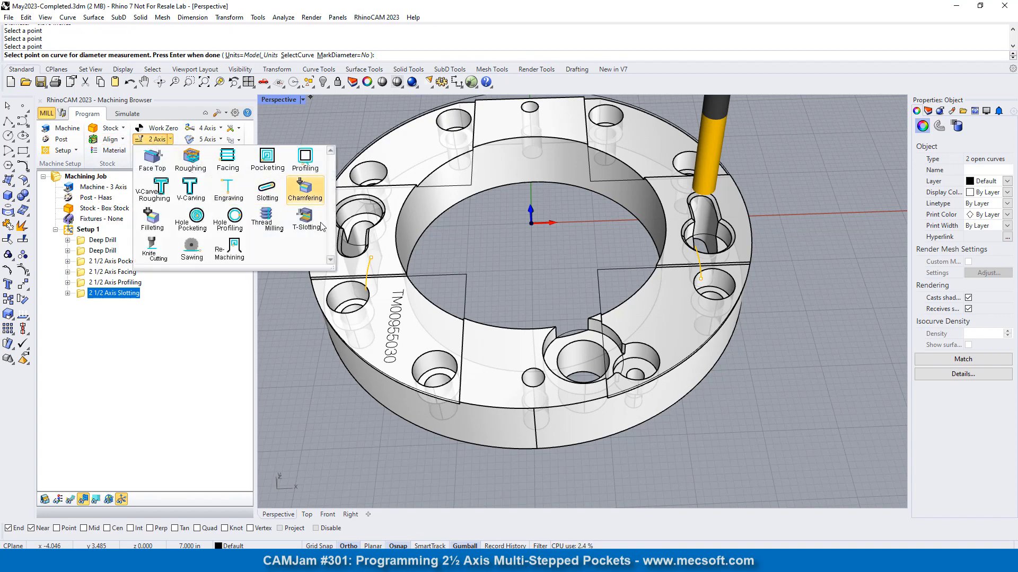
pyautogui.click(267, 159)
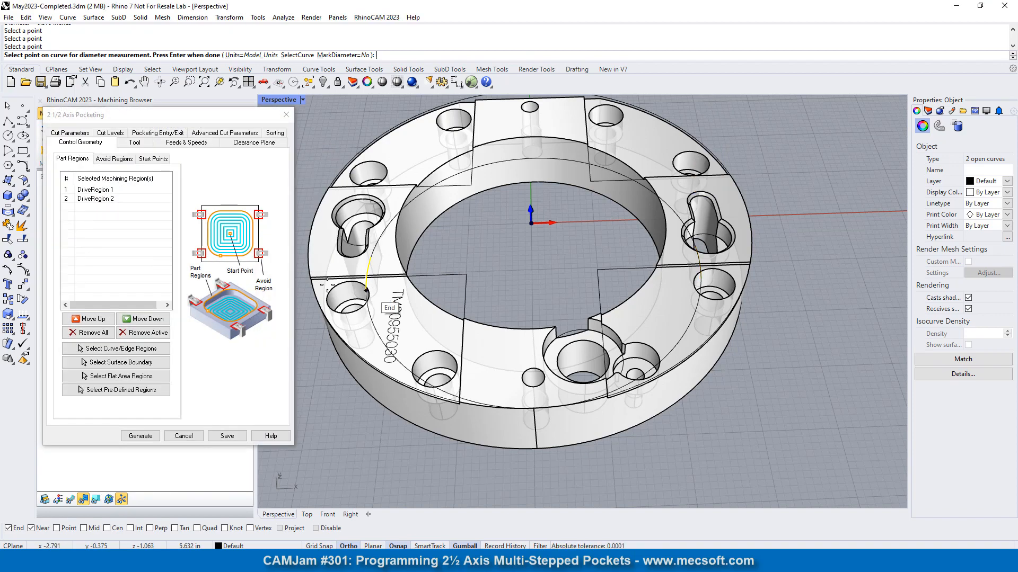
pyautogui.click(89, 332)
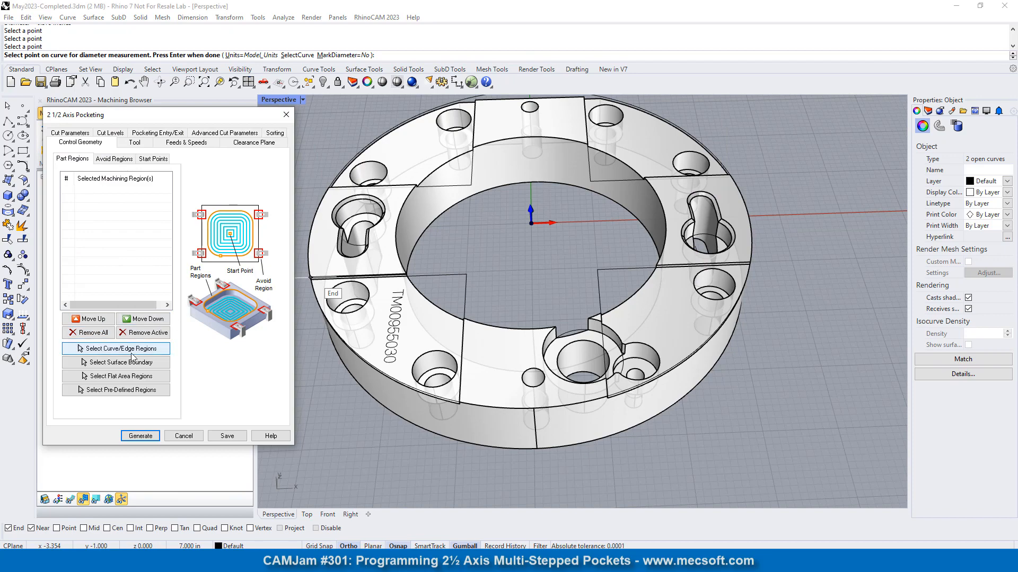
pyautogui.click(131, 352)
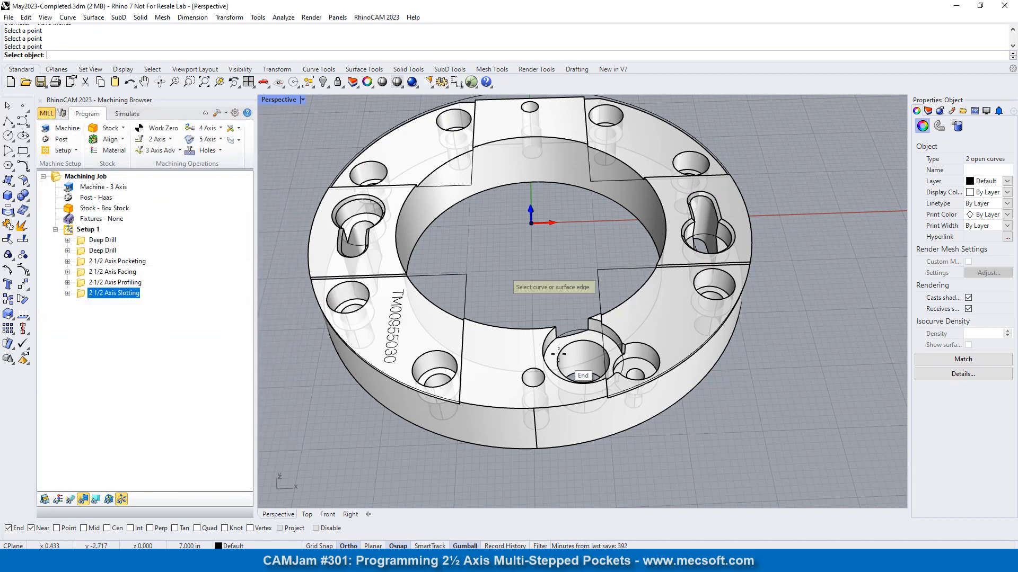
pyautogui.scroll(5, 558, 354)
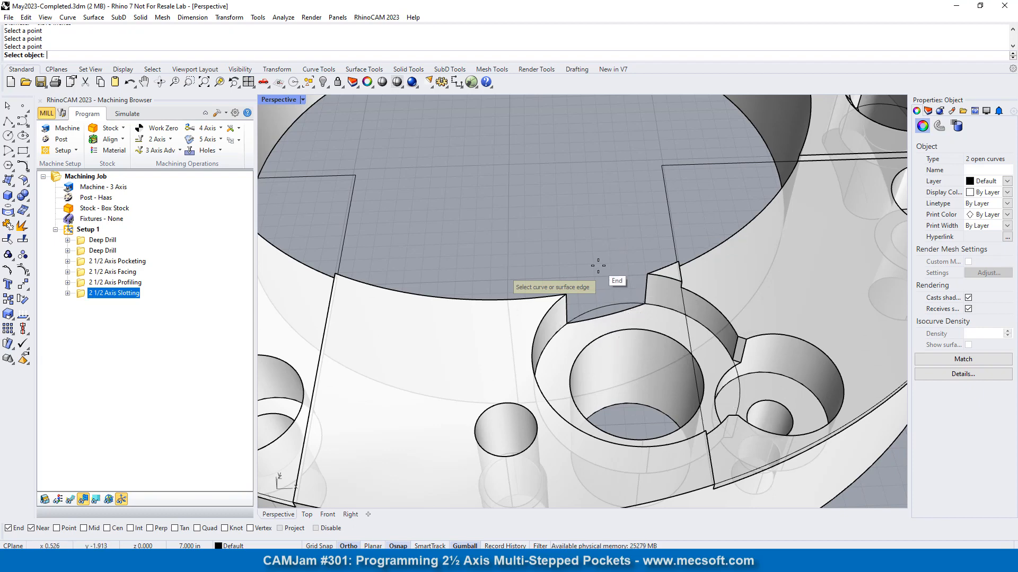
pyautogui.rightClick(606, 302)
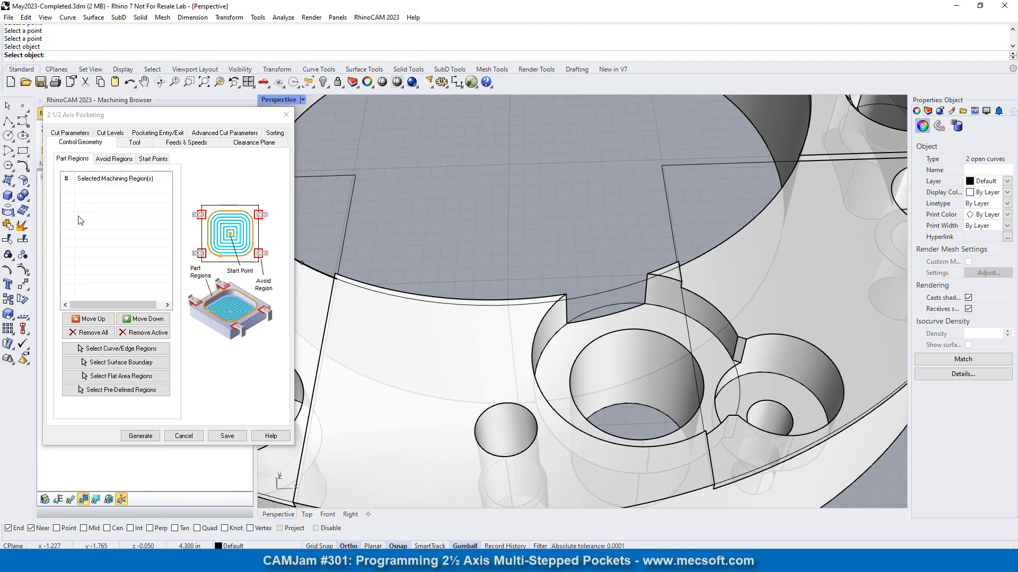
# Start picking curve/edge part regions with the floor circle of the large stepped pocket and of the counterbore overlapping it.
pyautogui.click(134, 349)
pyautogui.click(595, 311)
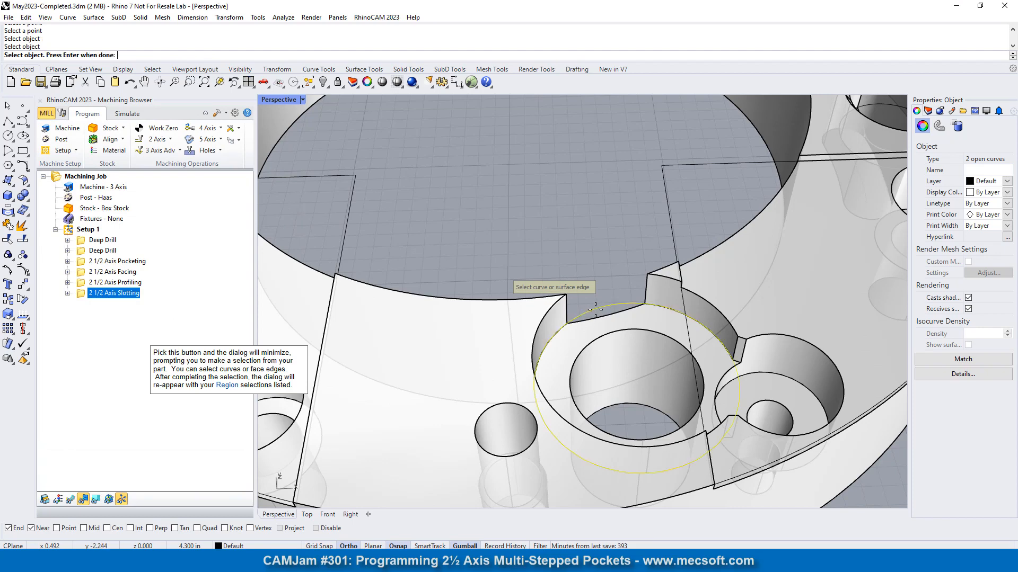
pyautogui.scroll(-6, 421, 205)
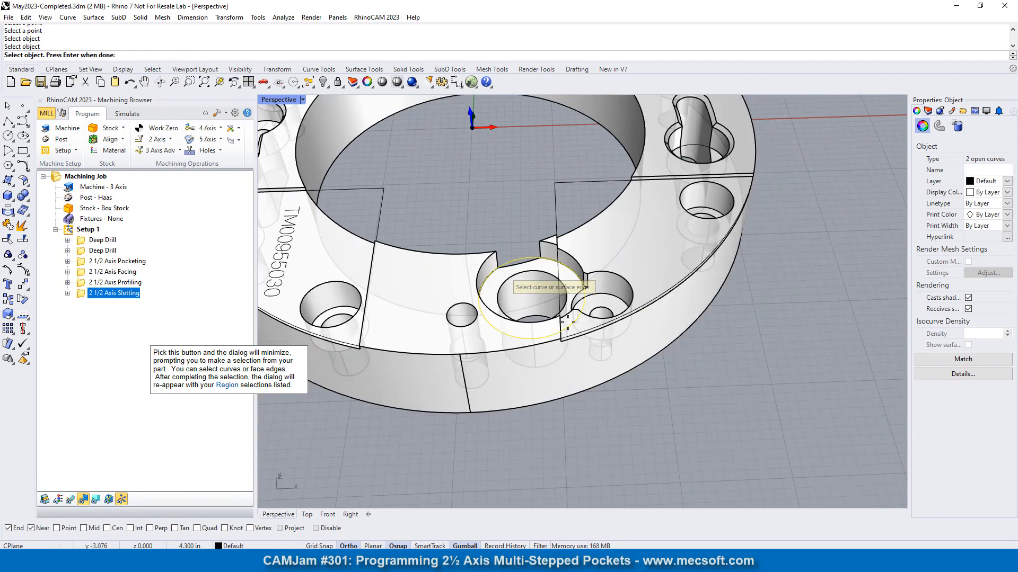
pyautogui.scroll(9, 596, 294)
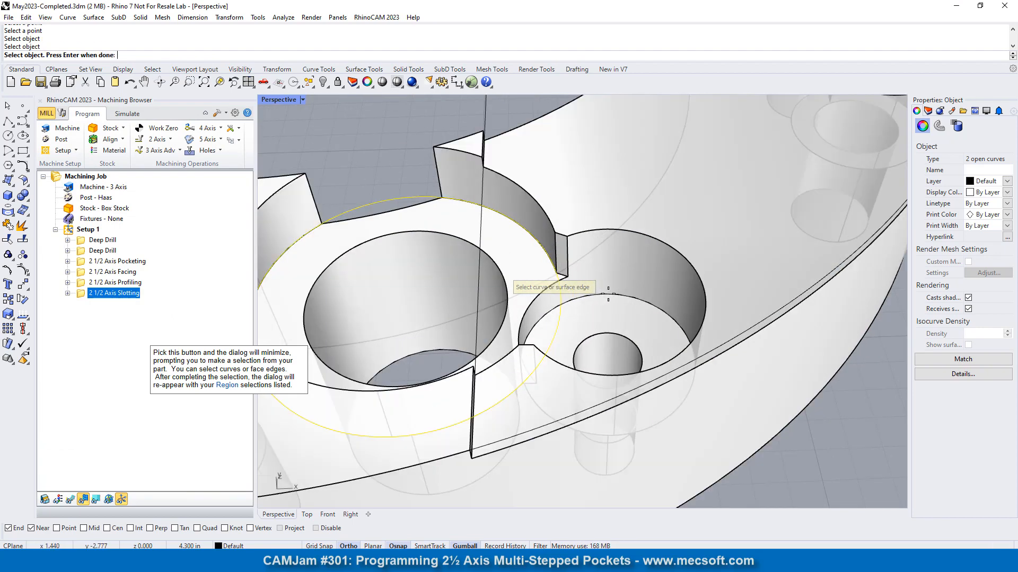
pyautogui.click(608, 294)
# Add the floor circles of the counterbore and the adjacent round slotted pocket on the ring's +X side to the regions.
pyautogui.scroll(-5, 608, 294)
pyautogui.scroll(6, 607, 295)
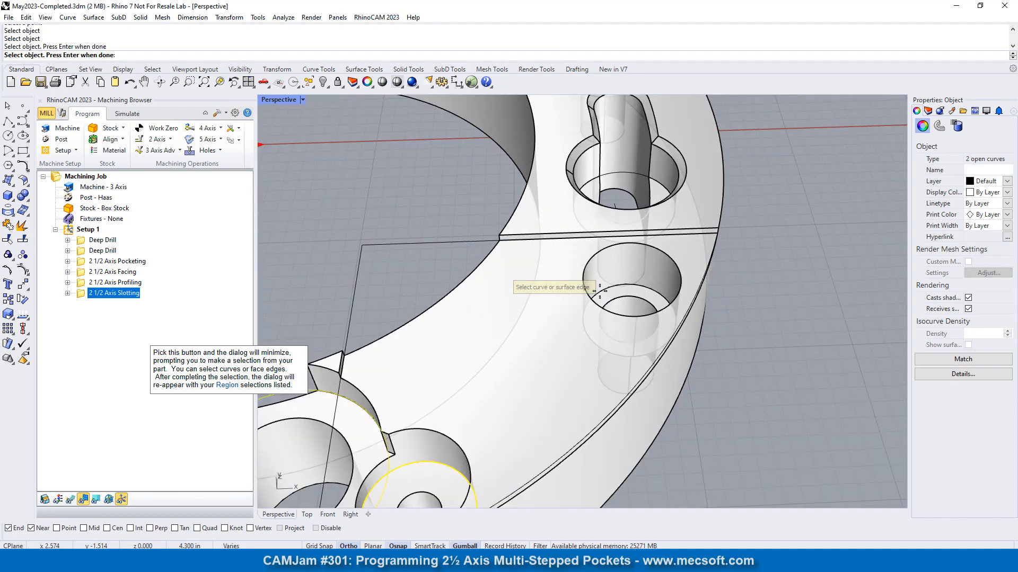
pyautogui.click(604, 289)
pyautogui.scroll(-5, 604, 291)
pyautogui.scroll(7, 553, 266)
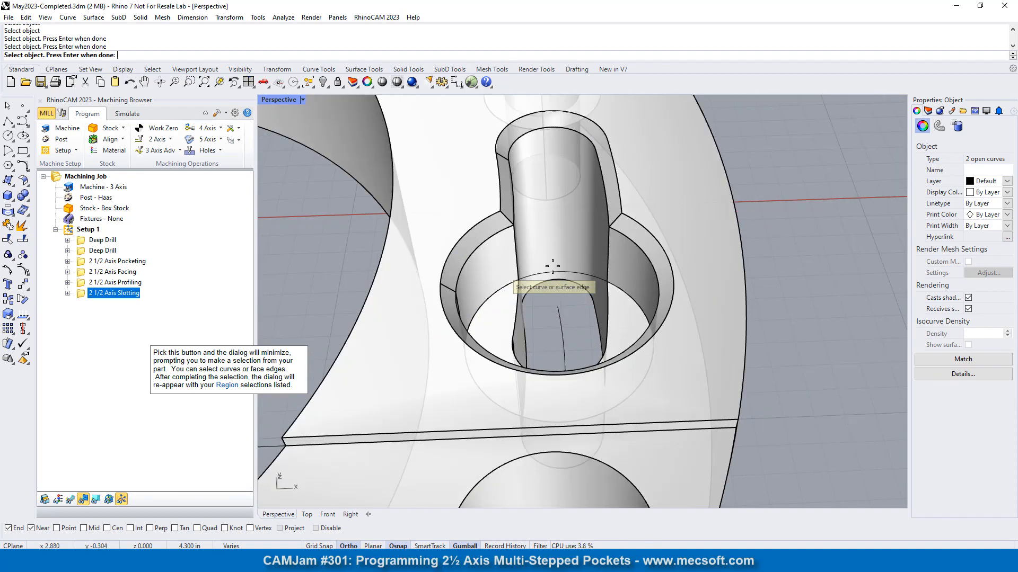
pyautogui.click(507, 294)
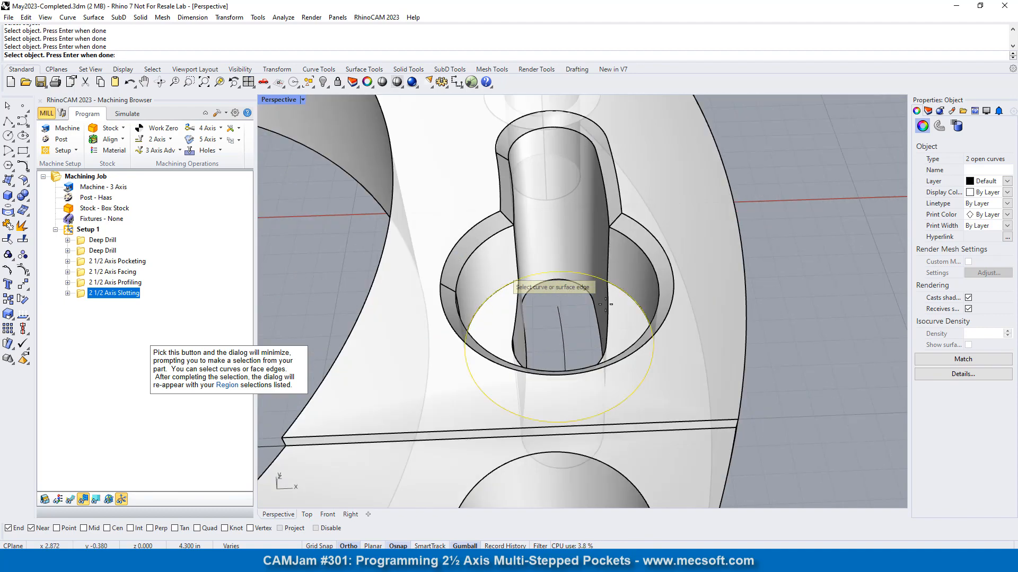
# Add the floor circles of the two counterbores between the +X slotted pocket and the ring's far small hole.
pyautogui.scroll(-6, 561, 245)
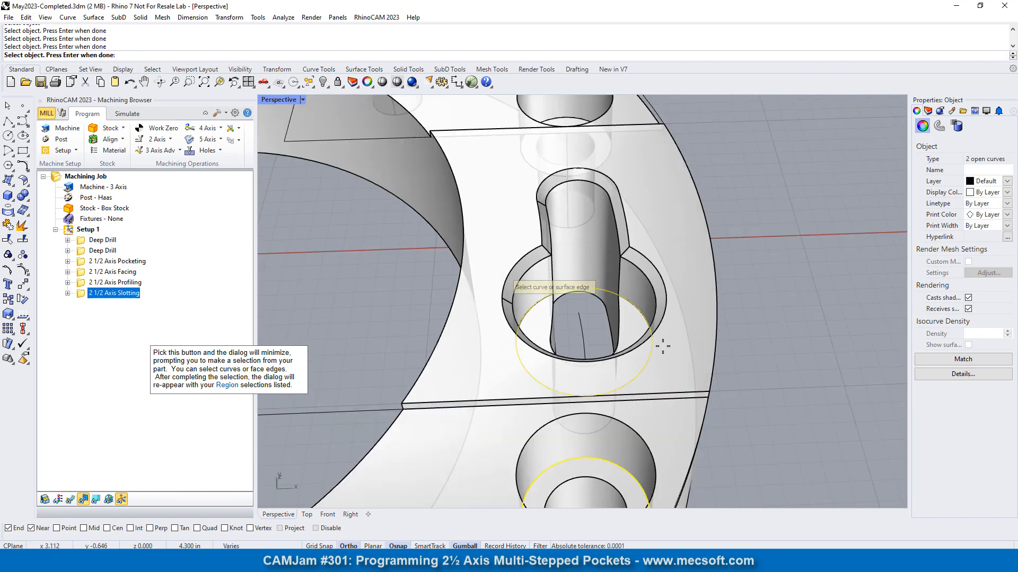
pyautogui.scroll(6, 665, 253)
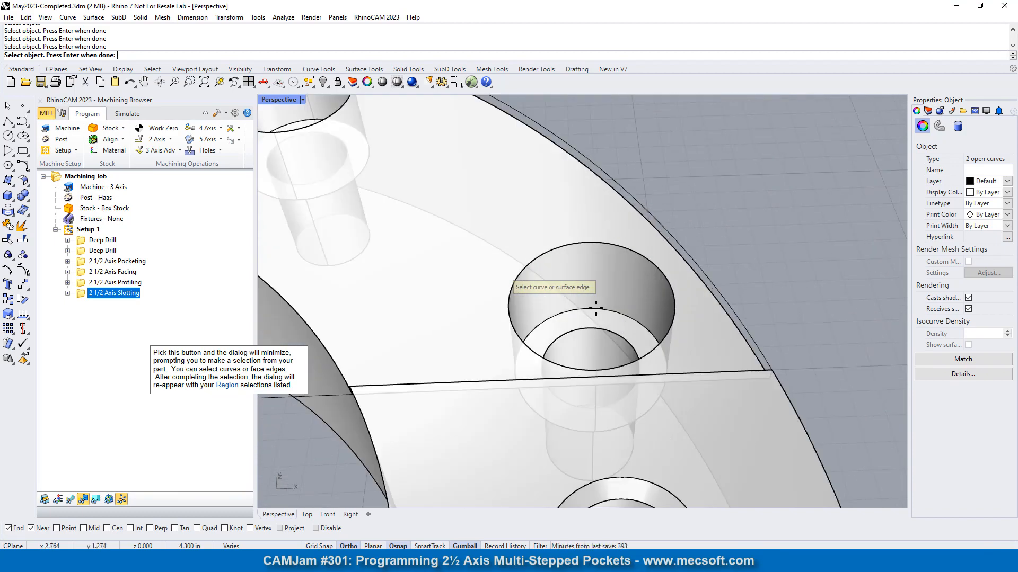
pyautogui.click(596, 308)
pyautogui.scroll(-5, 583, 296)
pyautogui.scroll(5, 484, 220)
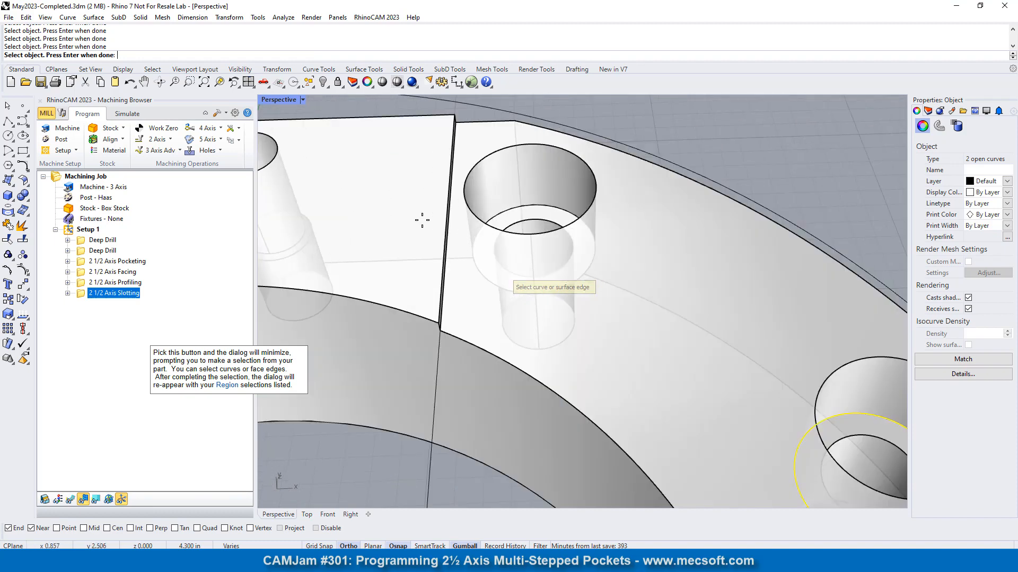
pyautogui.click(536, 206)
# Add the floor circle of the counterbore past the far small hole and the floor curve of the -X slotted pocket.
pyautogui.scroll(-5, 584, 293)
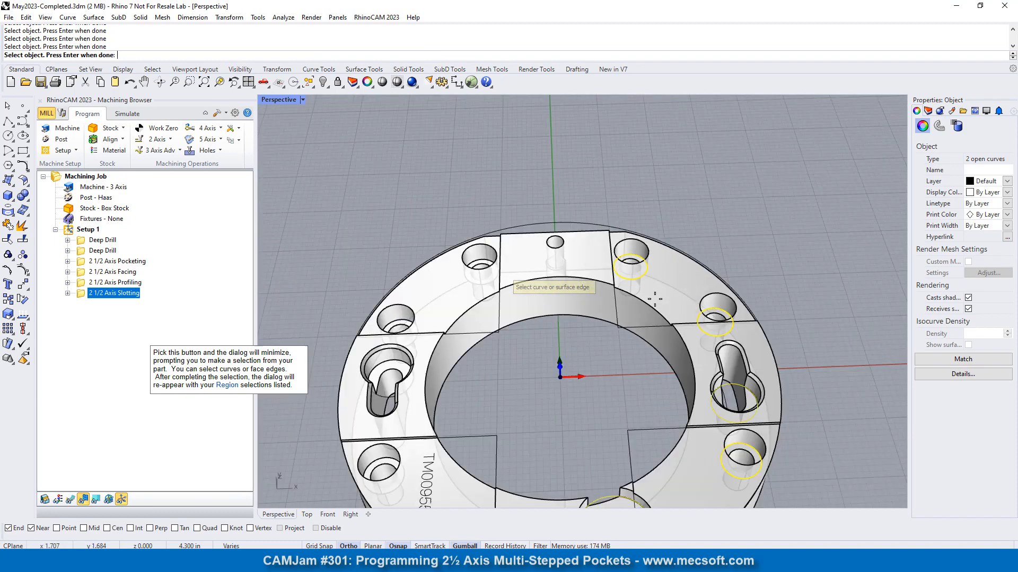
pyautogui.scroll(5, 512, 235)
pyautogui.click(512, 233)
pyautogui.scroll(-5, 512, 233)
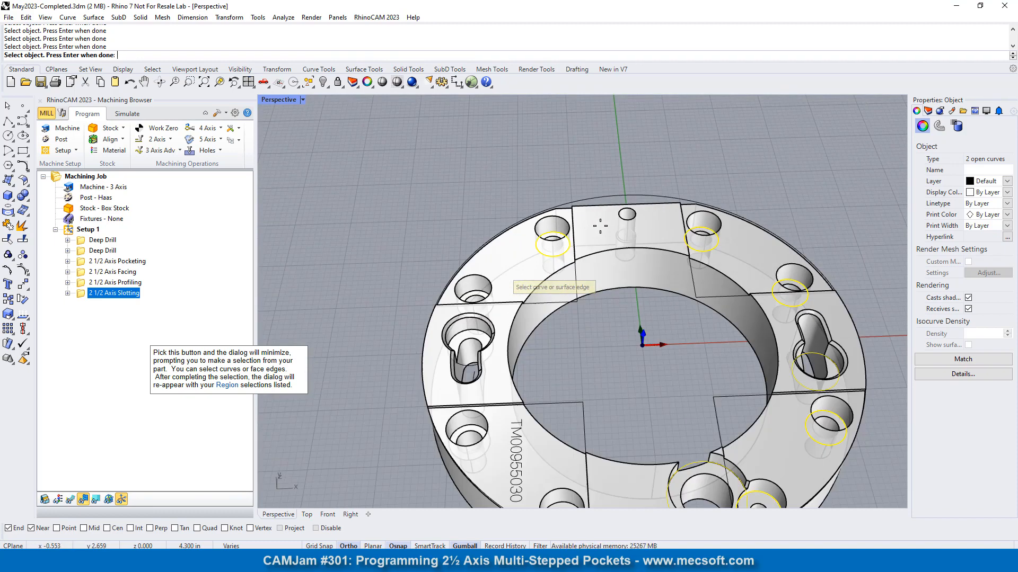
pyautogui.scroll(5, 470, 283)
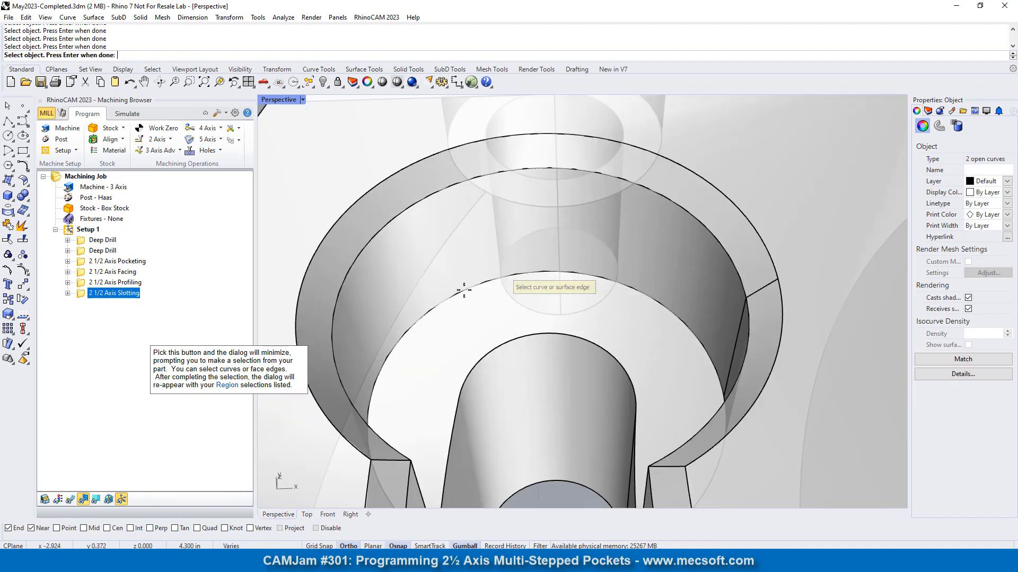
pyautogui.click(464, 290)
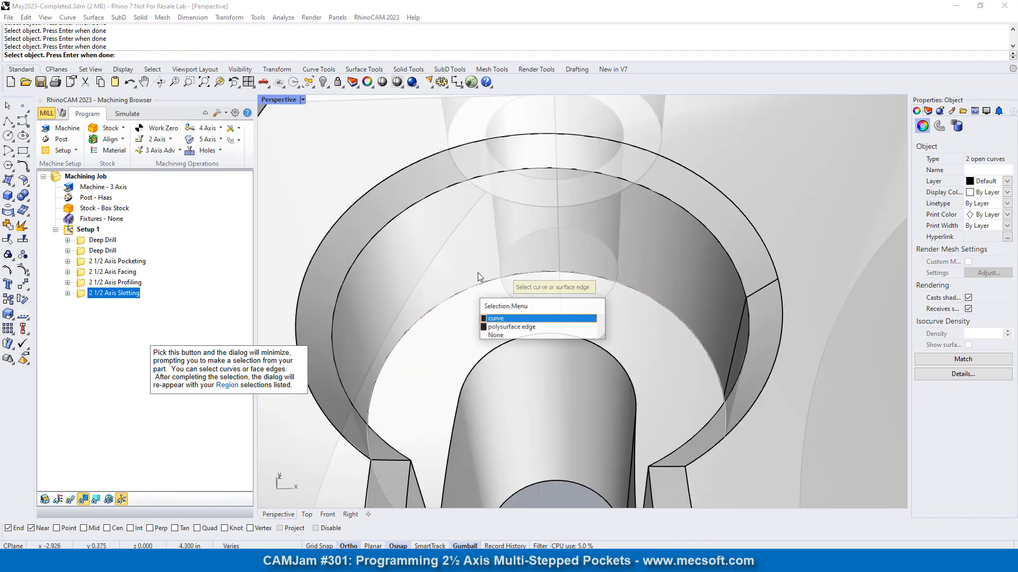
pyautogui.click(498, 318)
# Add the floor circles of the two counterbores flanking the TM00955030 engraving and finish the region selection.
pyautogui.scroll(-5, 493, 307)
pyautogui.scroll(5, 467, 374)
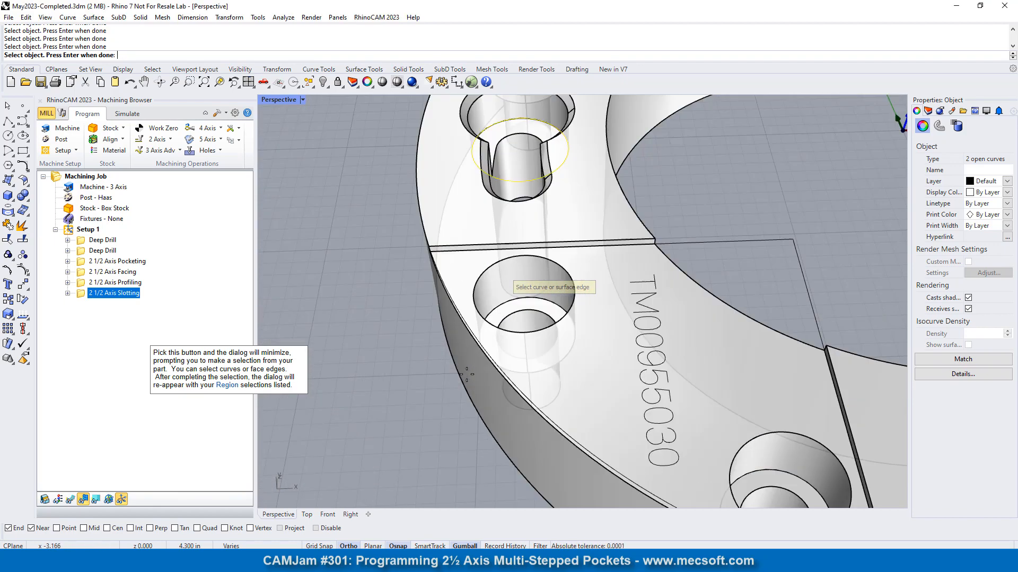
pyautogui.click(547, 304)
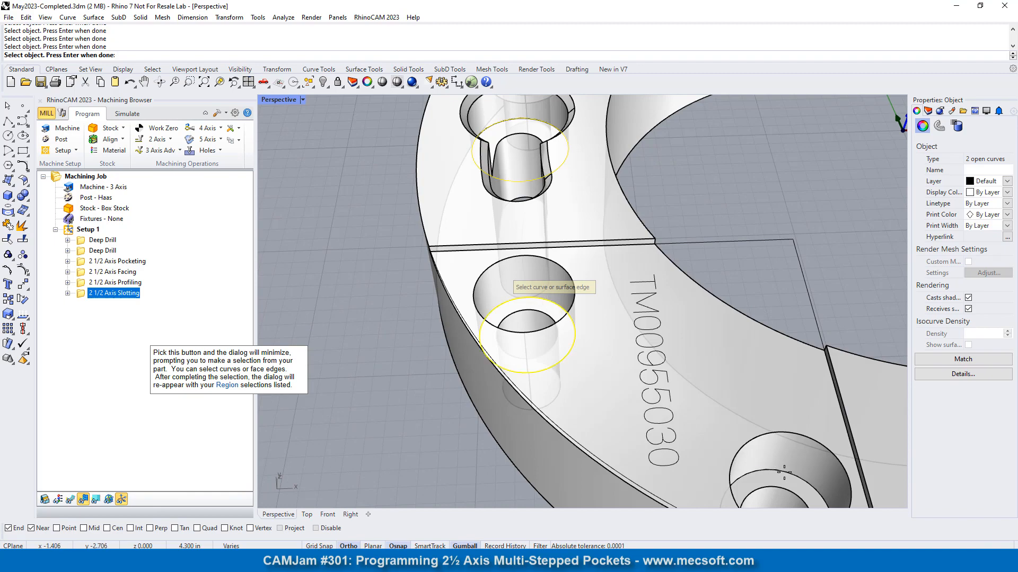
pyautogui.scroll(-5, 784, 472)
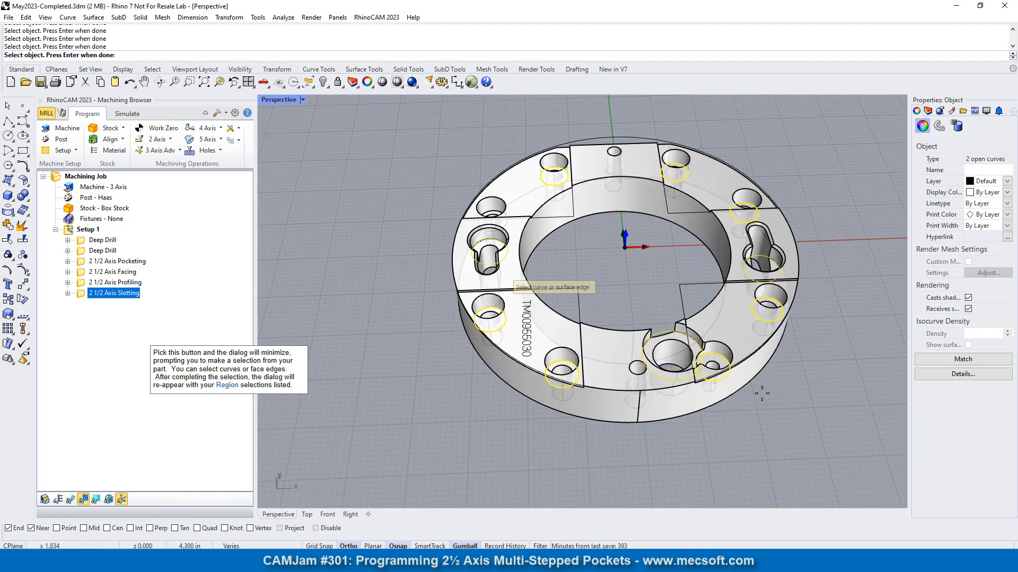
pyautogui.scroll(3, 762, 393)
pyautogui.press('Return')
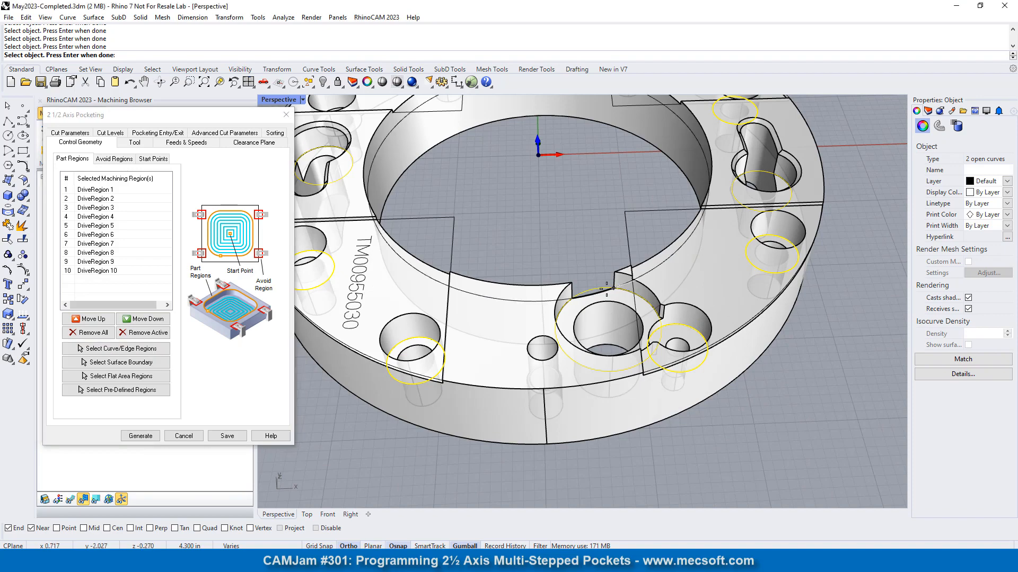
# Step through the selected drive regions to check which pocket or counterbore each one refers to.
pyautogui.scroll(-4, 701, 370)
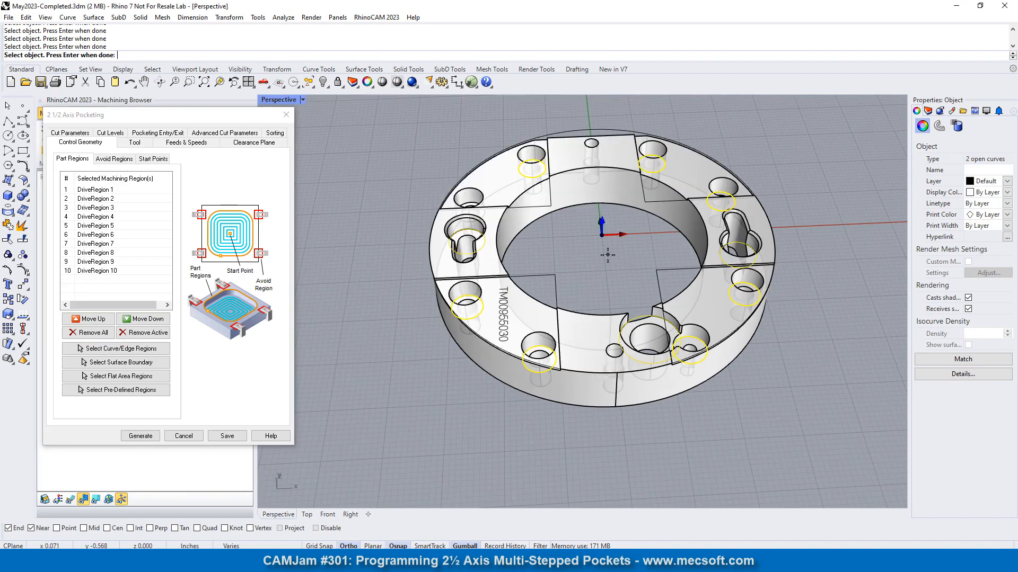
pyautogui.click(111, 189)
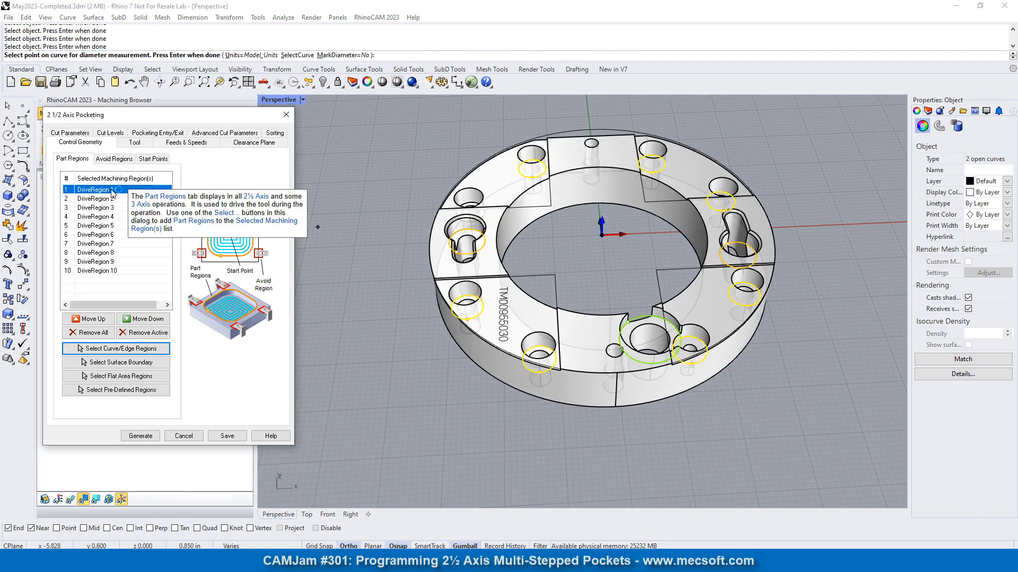
pyautogui.moveTo(311, 309); pyautogui.dragTo(311, 330, button='right')
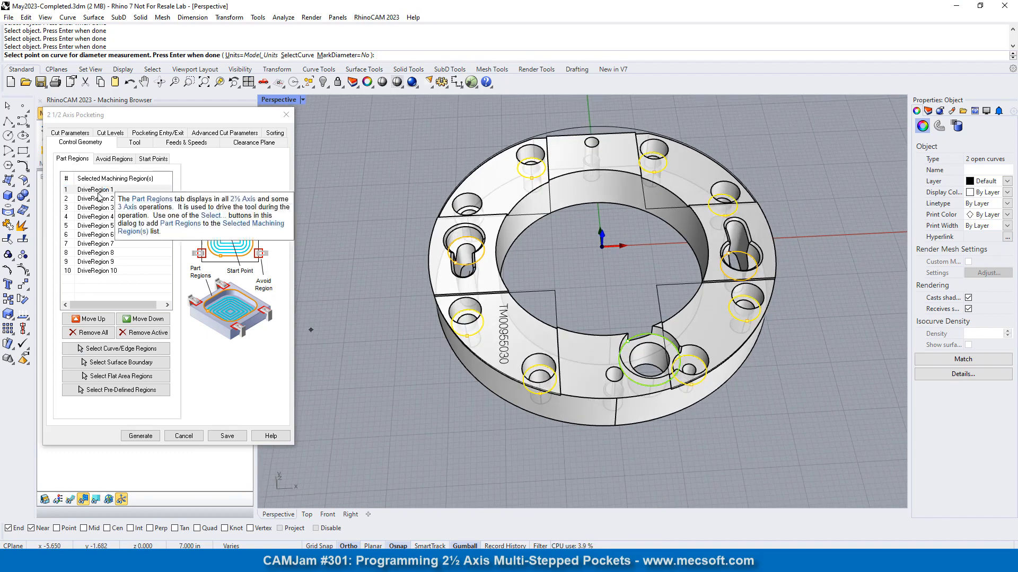
pyautogui.click(100, 199)
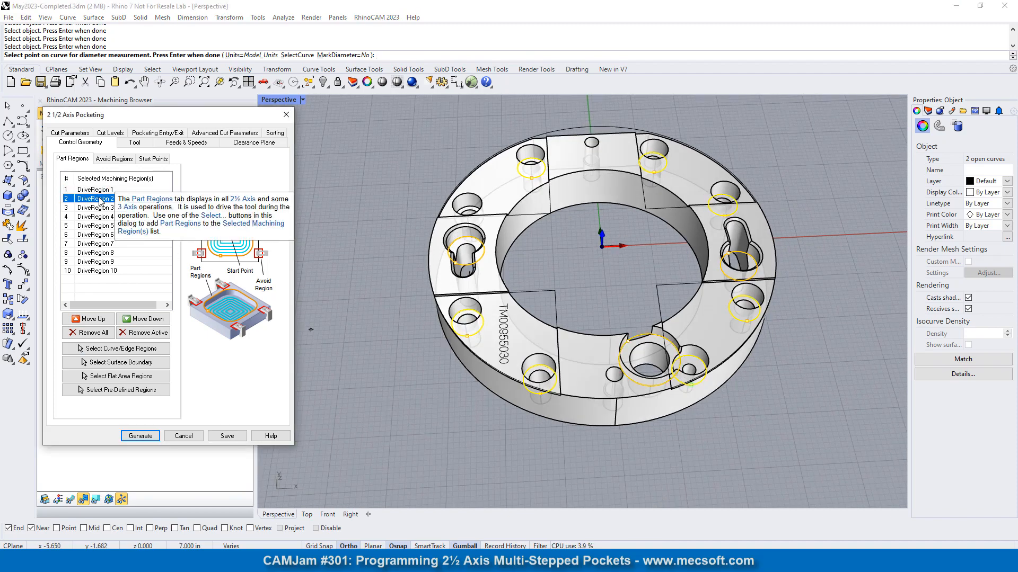
pyautogui.click(736, 436)
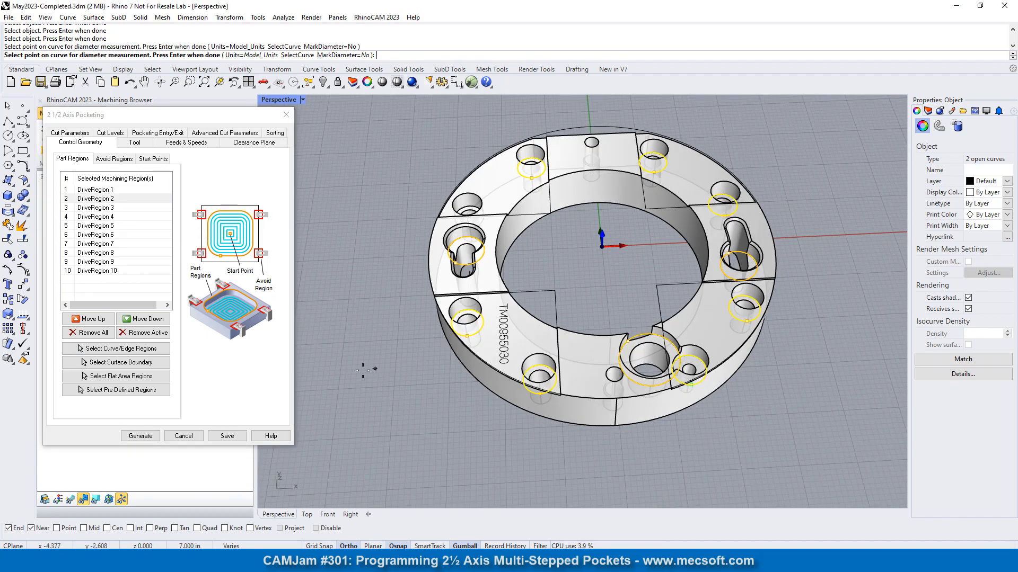
pyautogui.rightClick(327, 139)
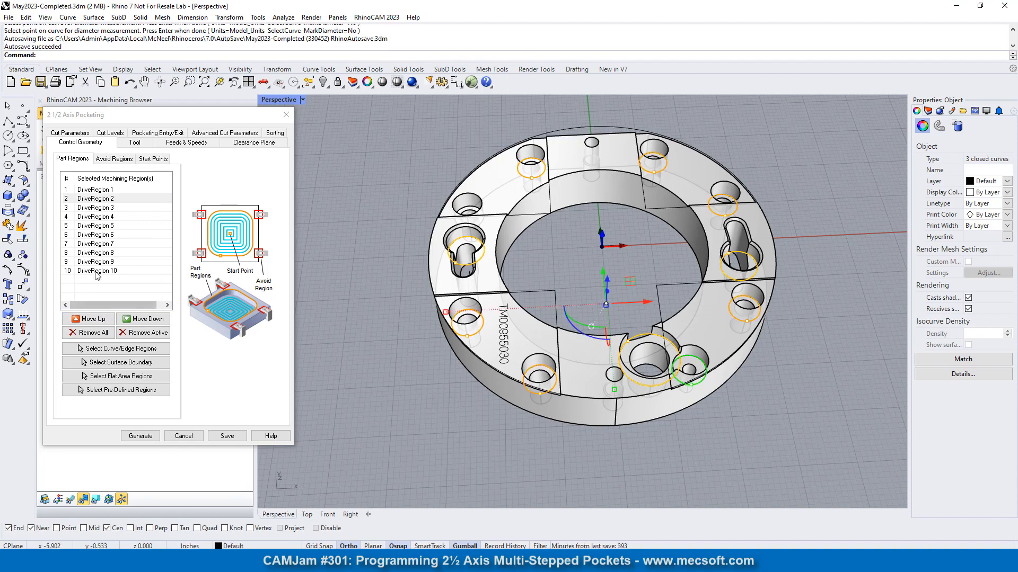
pyautogui.click(95, 190)
pyautogui.click(94, 199)
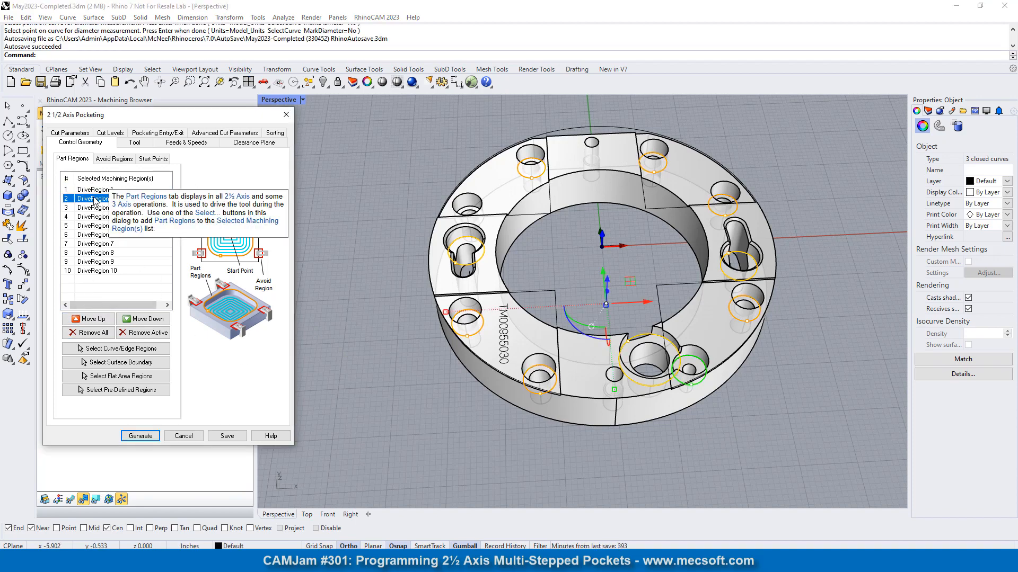
pyautogui.click(100, 207)
pyautogui.press('Down')
pyautogui.press('Down')
pyautogui.press('Down')
pyautogui.press('Down')
pyautogui.press('Down')
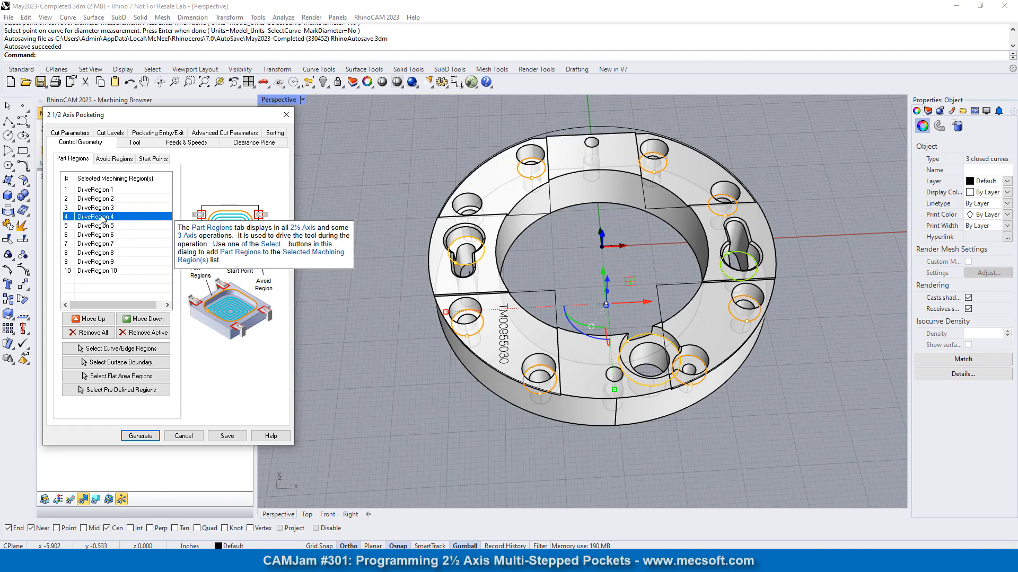
# Step through the remaining drive regions to DriveRegion 10 and check its counterbore on the part.
pyautogui.press('Down')
pyautogui.press('Down')
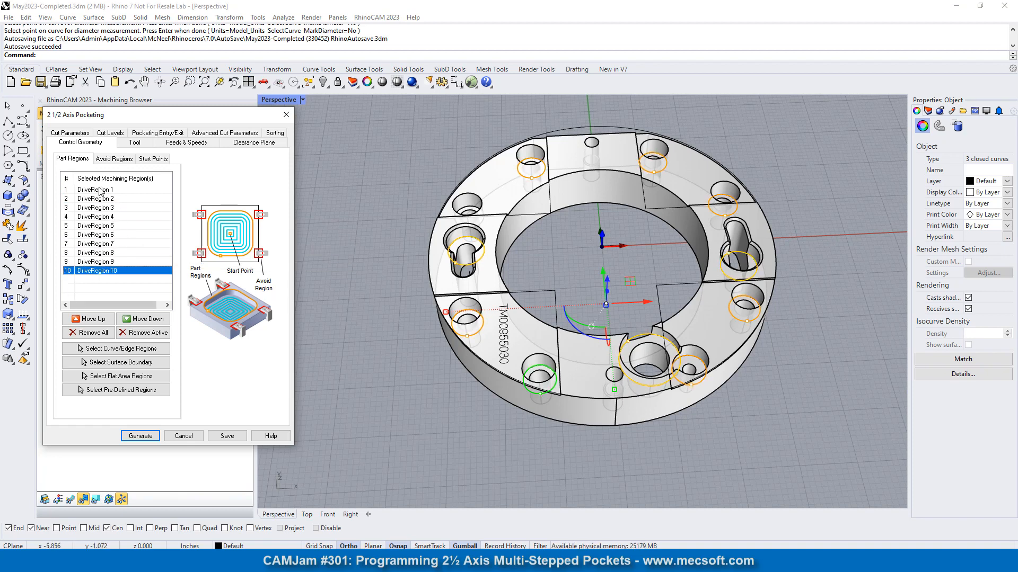
pyautogui.moveTo(641, 359)
pyautogui.mouseDown(button='right')
pyautogui.moveTo(642, 309)
pyautogui.moveTo(640, 366)
pyautogui.mouseUp(button='right')
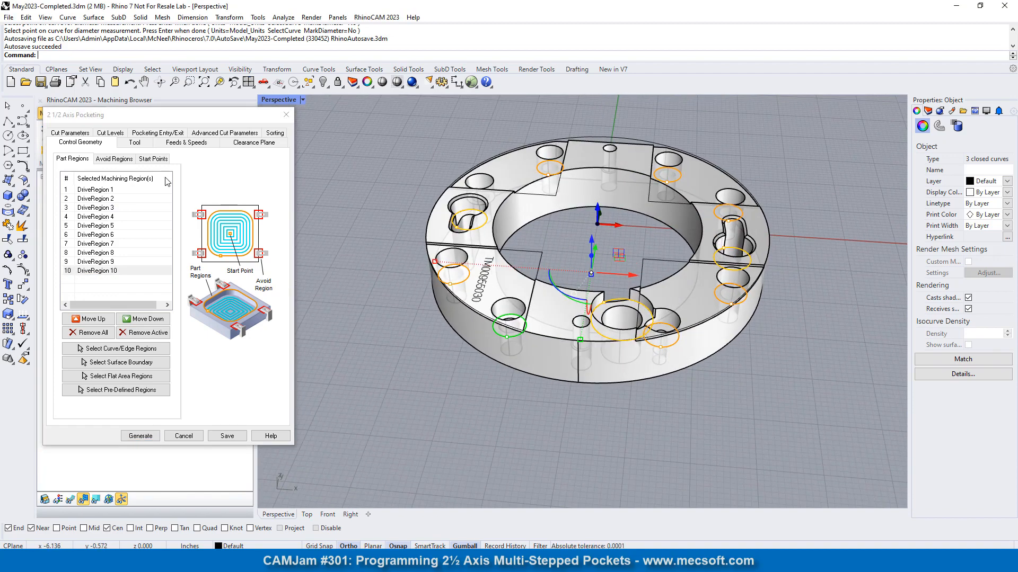
# Assign the 1/4 Flute tool to the pocketing operation and review its feeds and speeds.
pyautogui.click(136, 144)
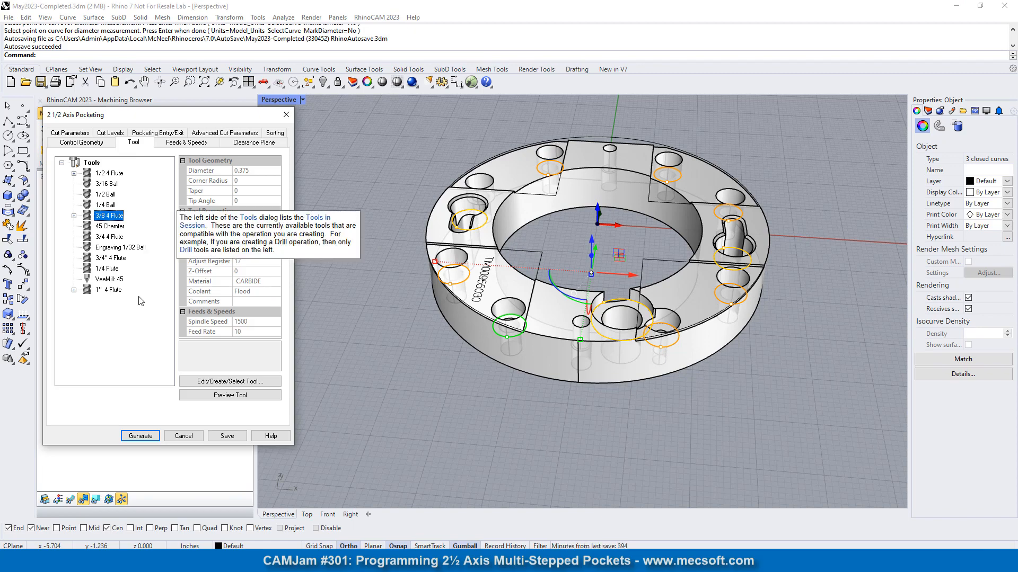
pyautogui.click(106, 269)
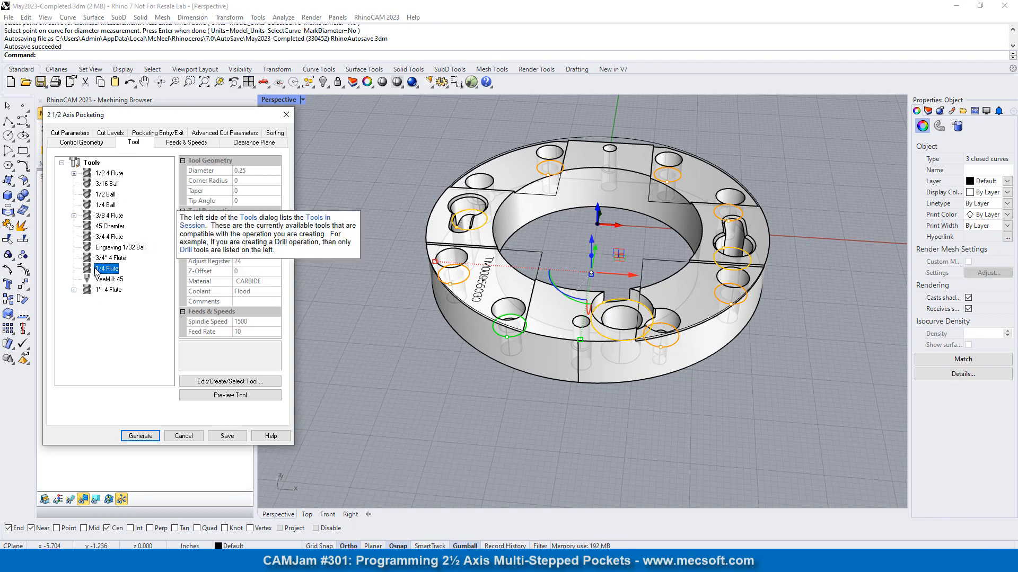
pyautogui.click(175, 145)
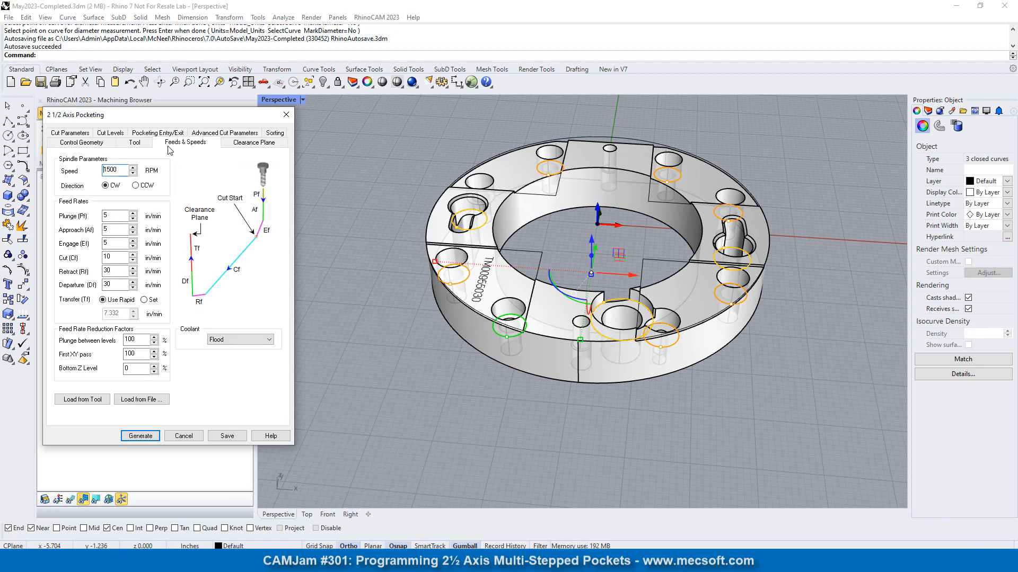
# Set the cutting tolerance to 0.001, keep corner cleanup loops at None and enable the cleanup pass.
pyautogui.click(61, 135)
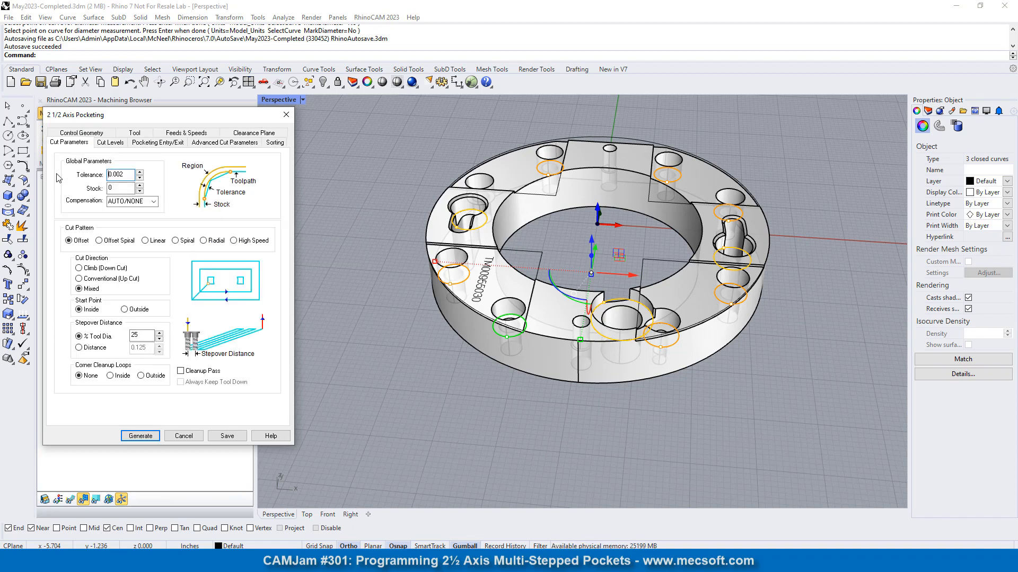
pyautogui.doubleClick(120, 175)
pyautogui.write('0')
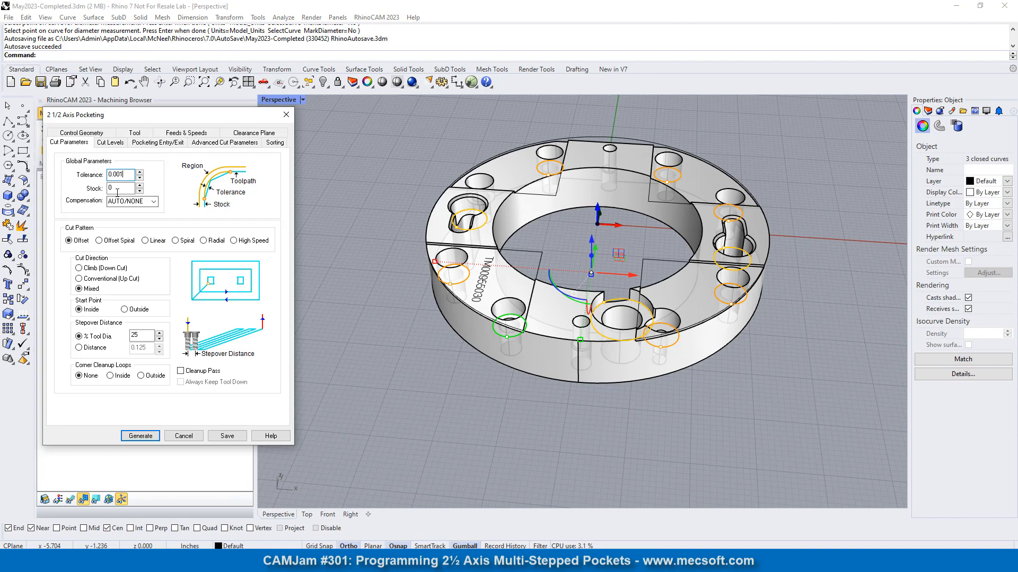
pyautogui.moveTo(76, 246)
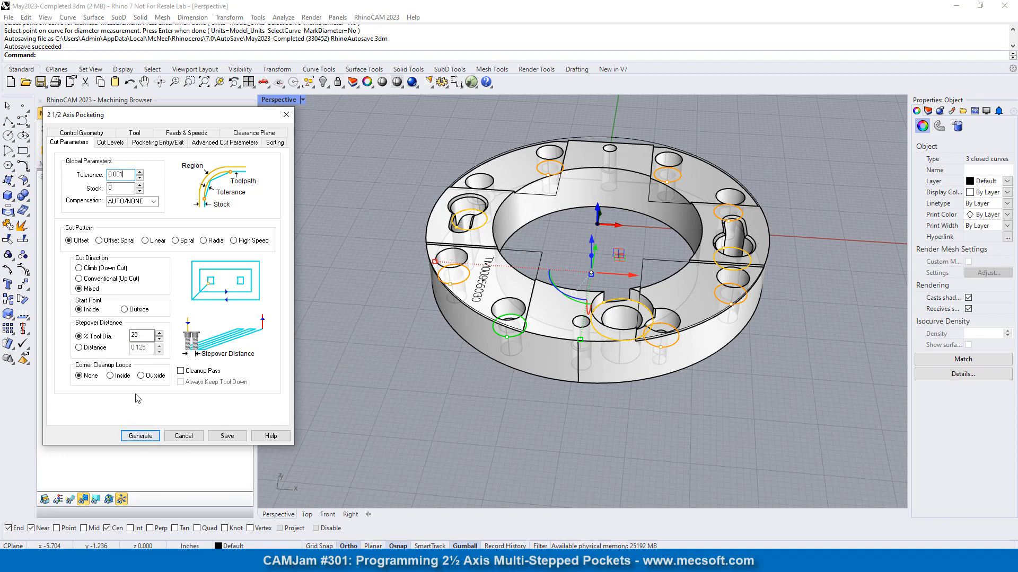
pyautogui.click(111, 376)
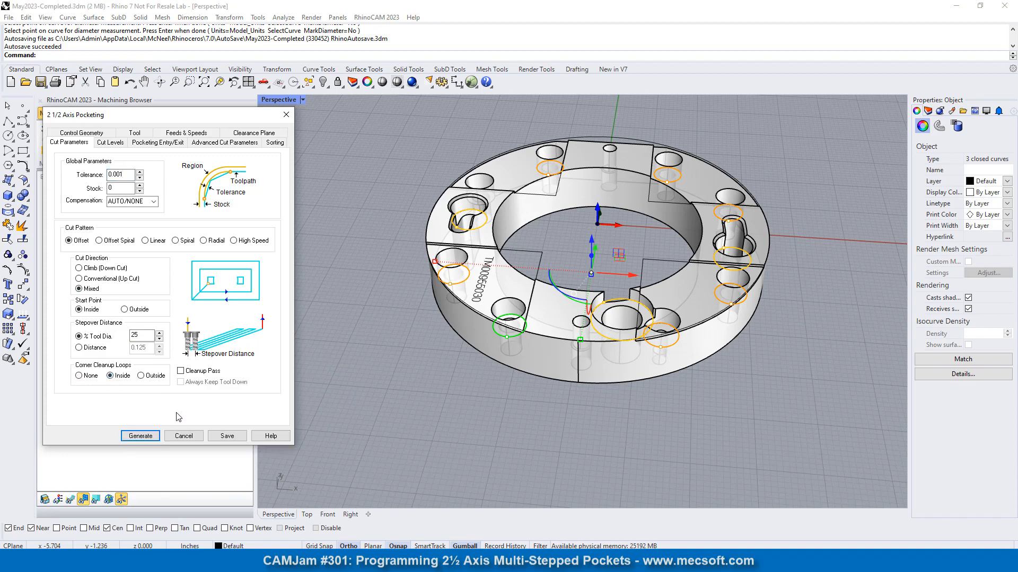
pyautogui.click(90, 376)
pyautogui.click(181, 372)
# Set total cut depth to 0.365 by picking the top edge and floor circle of the counterbore beside the large pocket, with rough depth per cut 0.12.
pyautogui.click(108, 143)
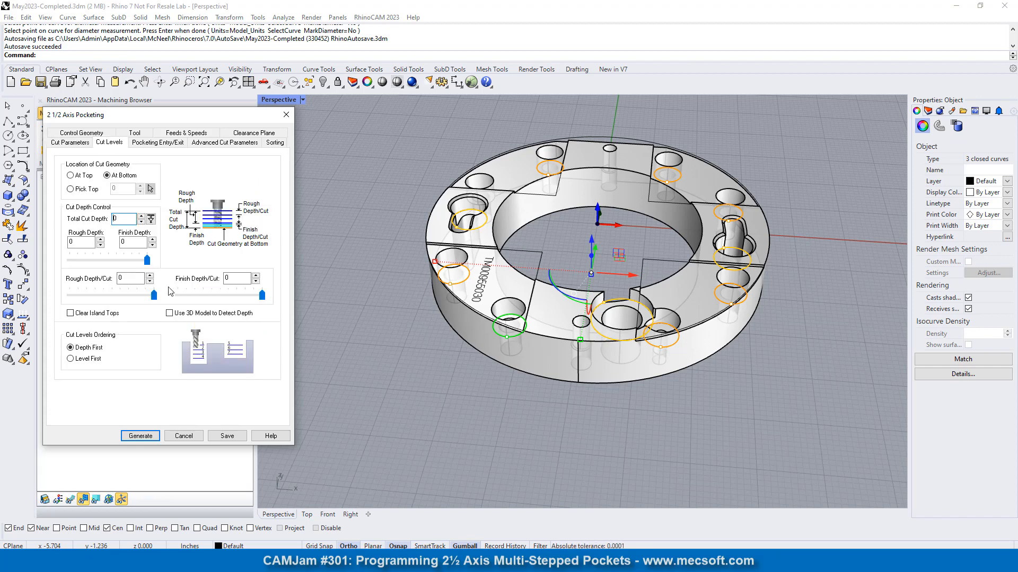
pyautogui.scroll(3, 599, 255)
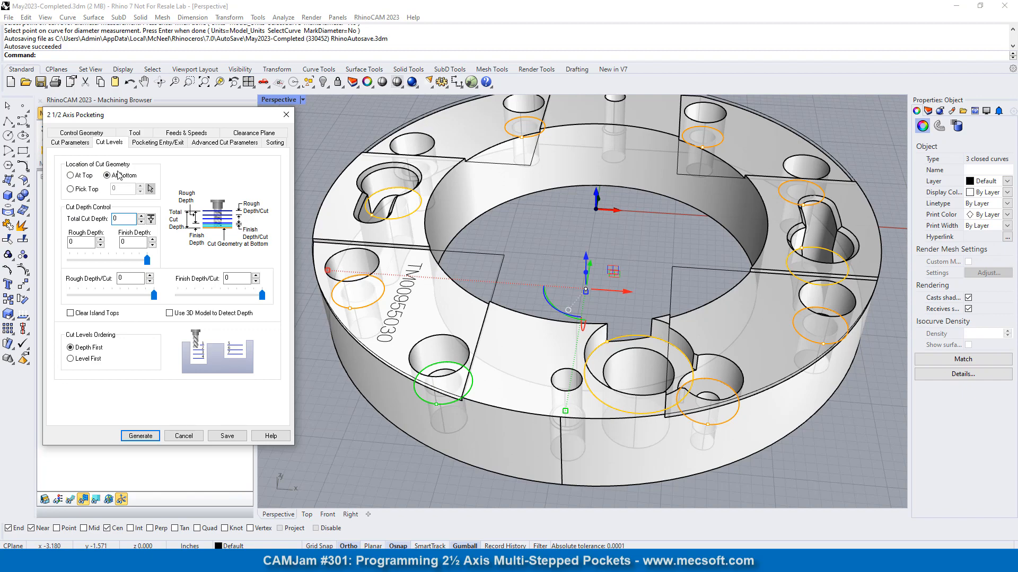
pyautogui.click(151, 219)
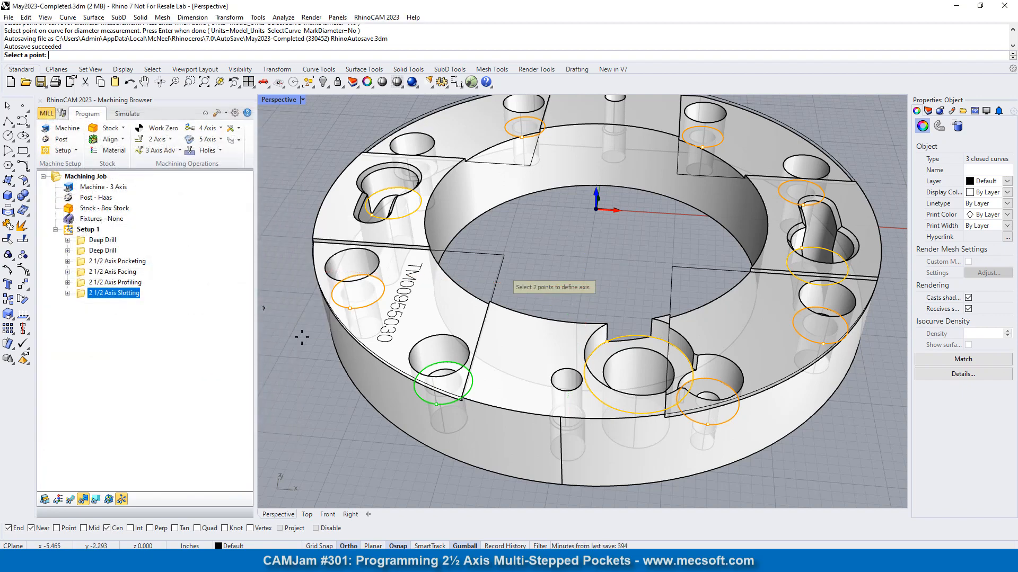
pyautogui.scroll(5, 713, 381)
pyautogui.scroll(-3, 682, 303)
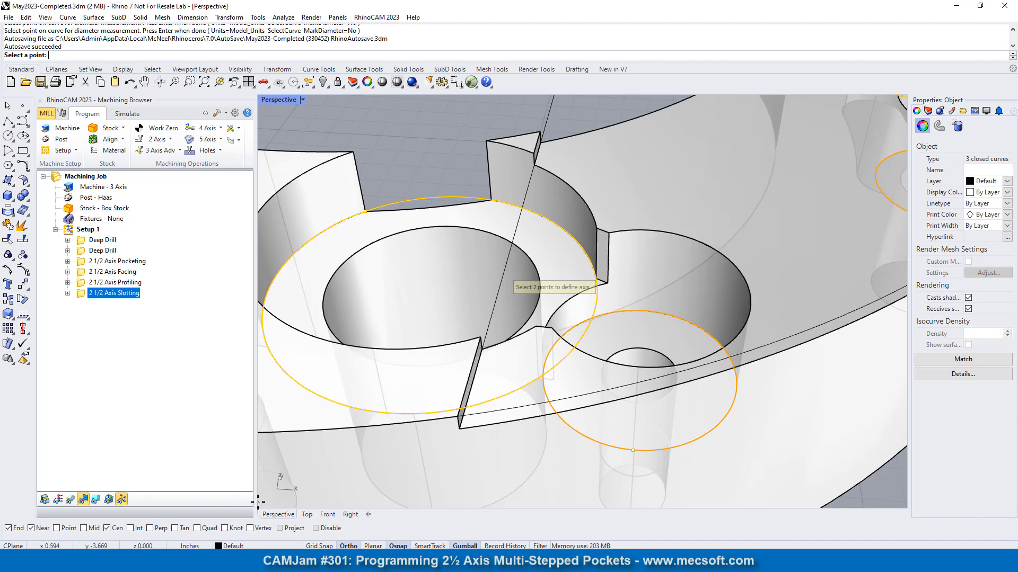
pyautogui.click(609, 232)
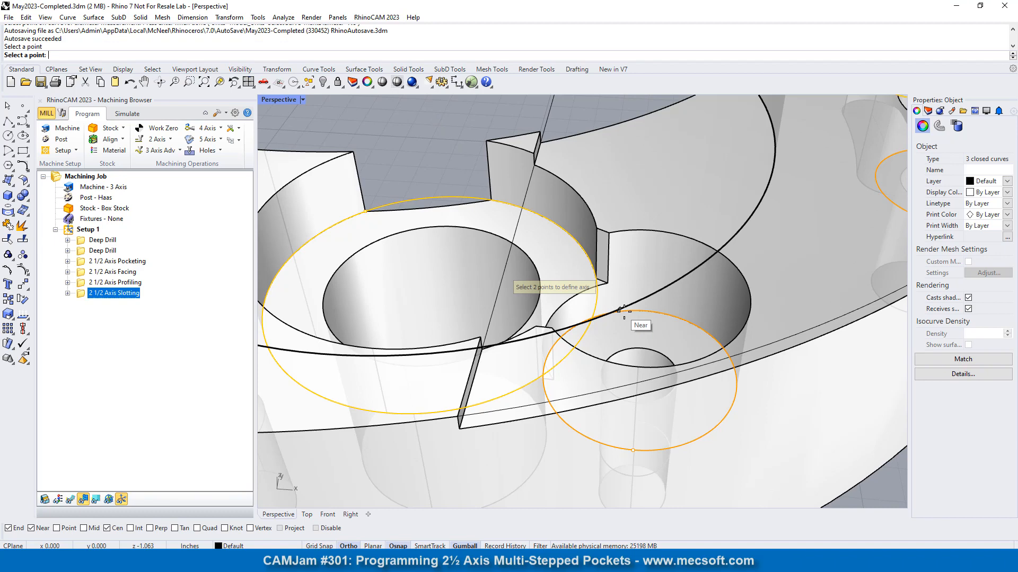
pyautogui.click(648, 315)
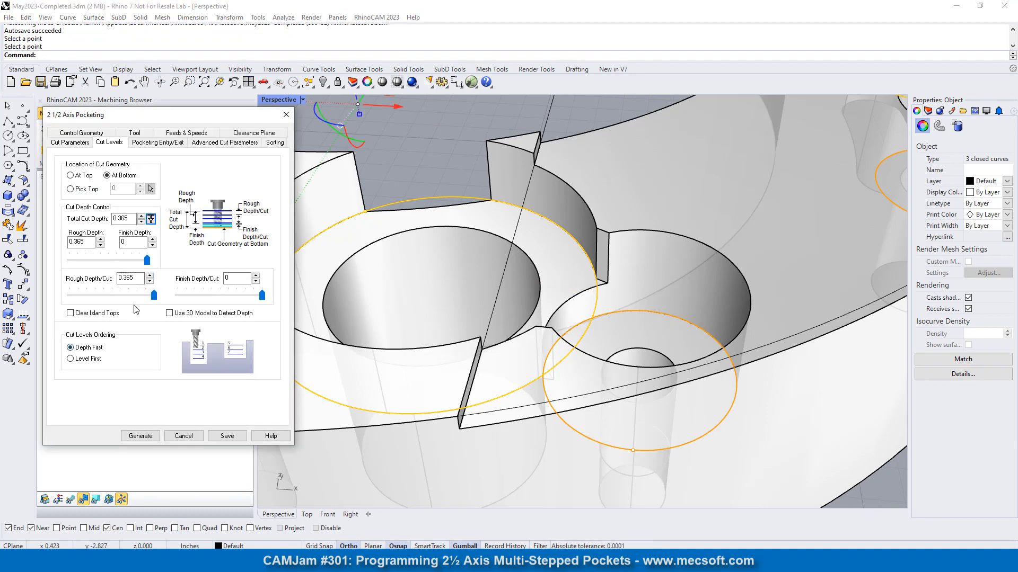
pyautogui.moveTo(142, 277); pyautogui.dragTo(100, 281)
pyautogui.write('0.12')
# Apply the entry and exit motions at all cut levels and generate the pocketing operation.
pyautogui.click(154, 142)
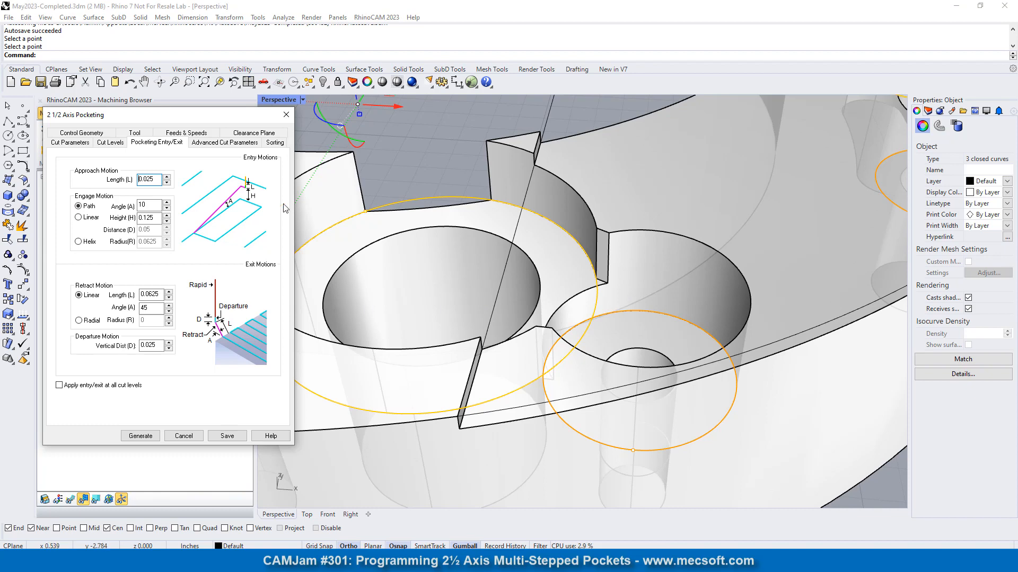
pyautogui.click(60, 386)
pyautogui.click(210, 143)
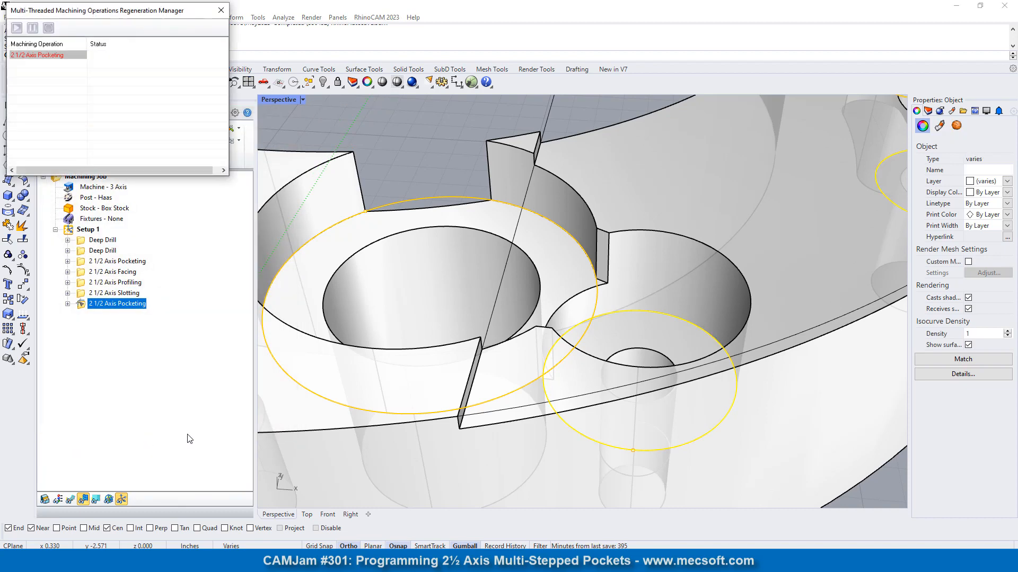
# Display the toolpath of the new 2 1/2 Axis Pocketing operation on the ring.
pyautogui.scroll(-10, 421, 258)
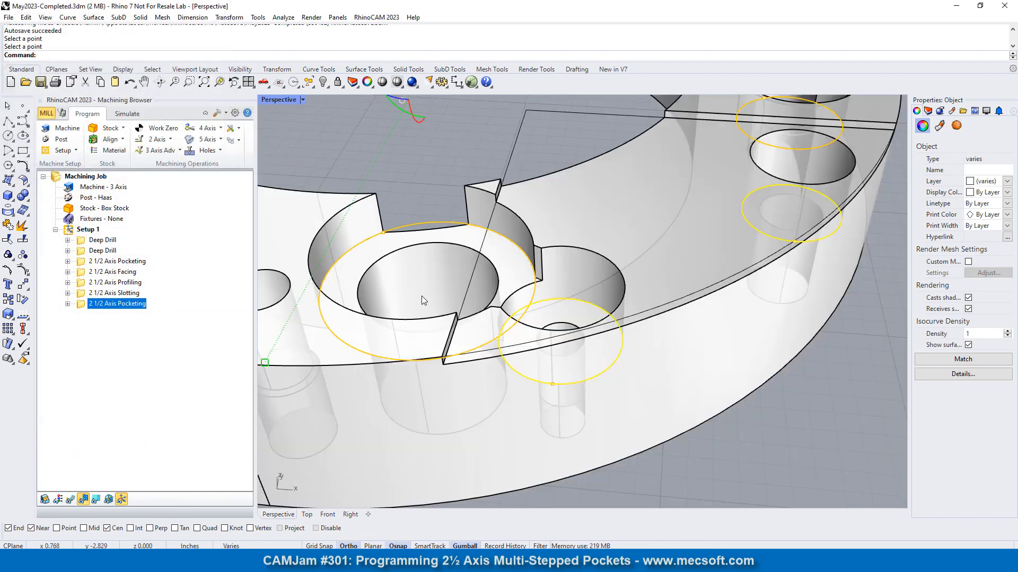
pyautogui.click(69, 500)
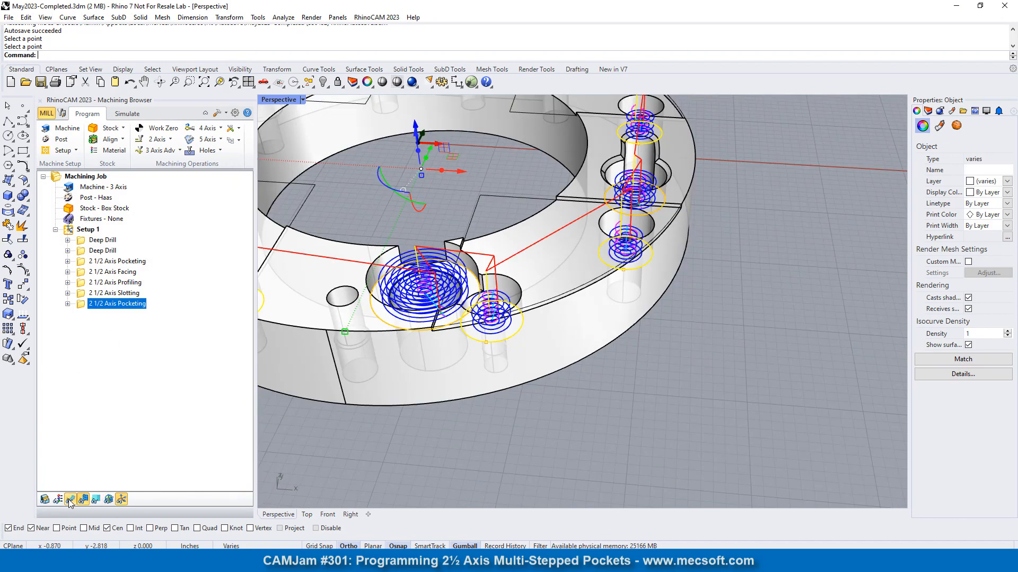
pyautogui.scroll(-5, 594, 337)
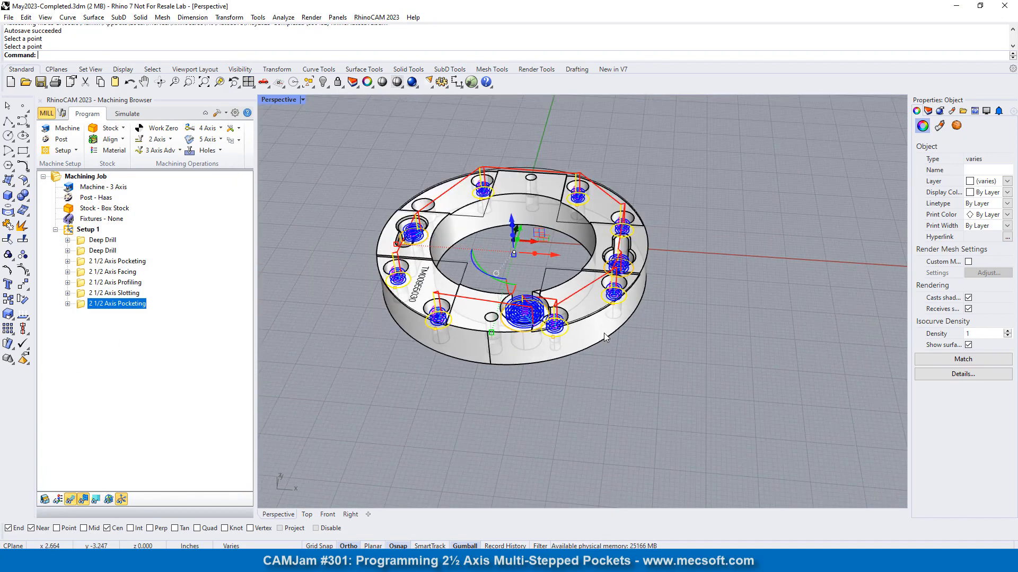
# Examine in the Front view how the toolpath's cut levels and entry motions relate to each pocket's floor depth.
pyautogui.click(267, 87)
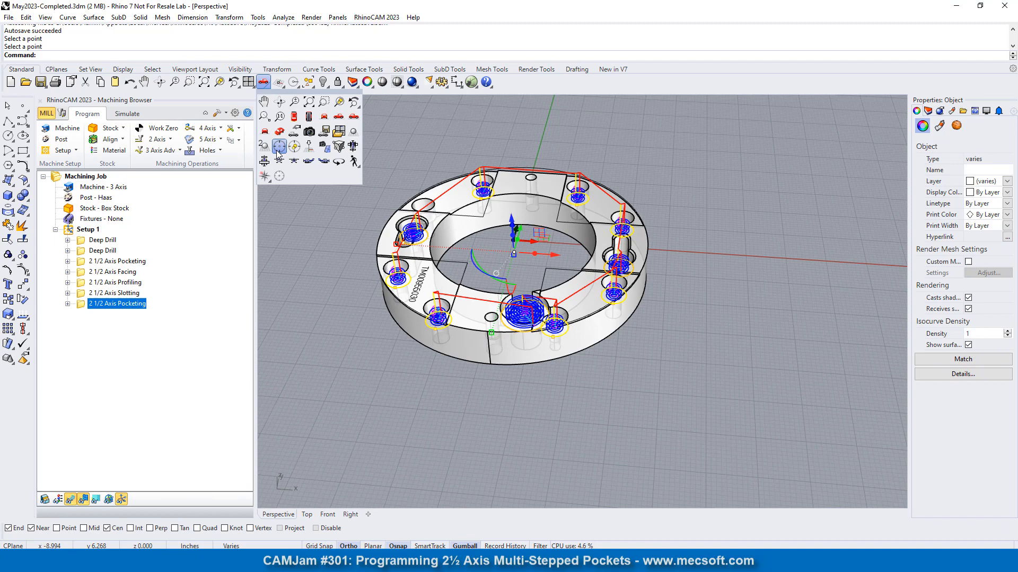
pyautogui.click(325, 118)
pyautogui.scroll(4, 522, 197)
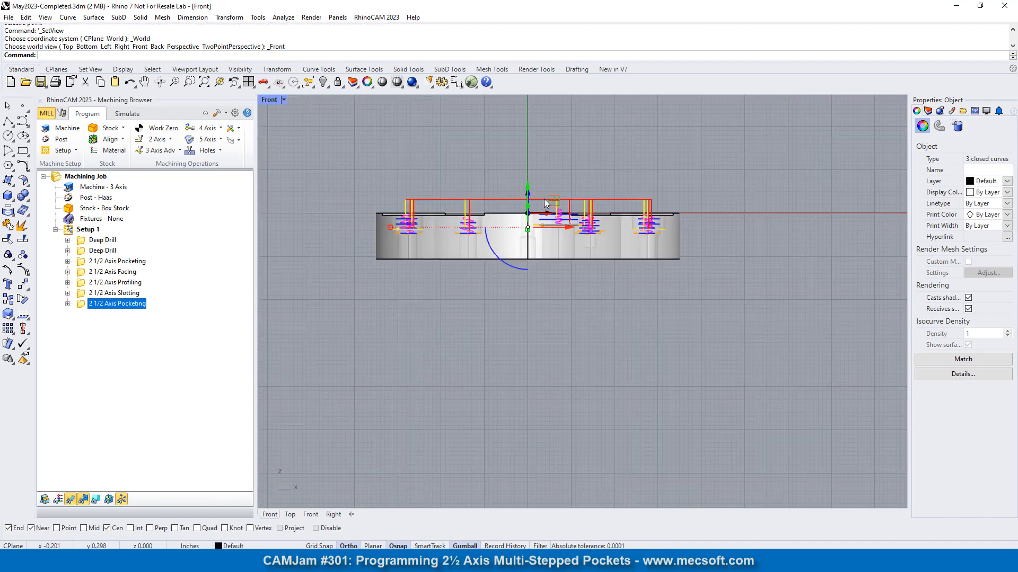
pyautogui.scroll(5, 641, 243)
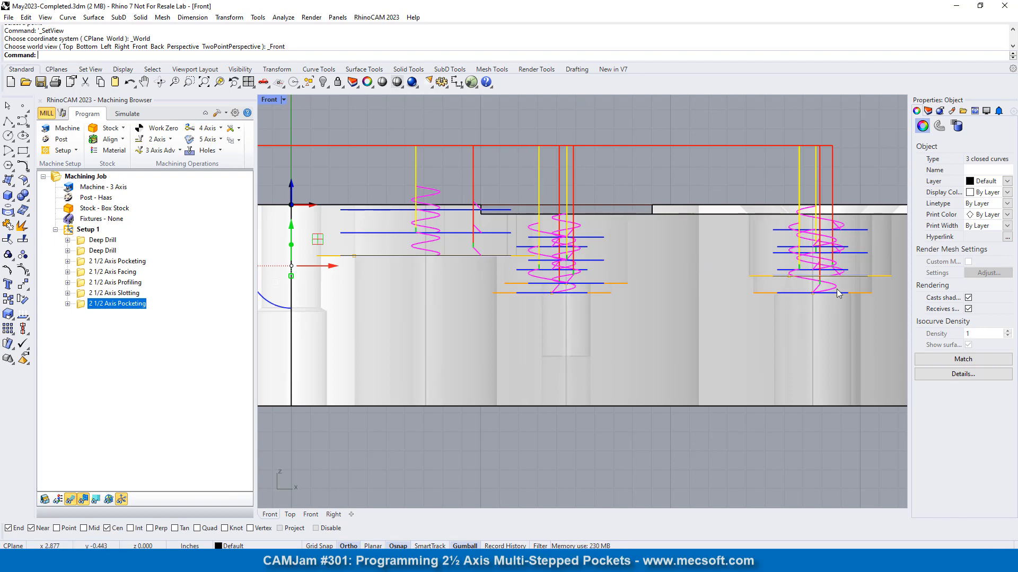
pyautogui.scroll(-2, 736, 274)
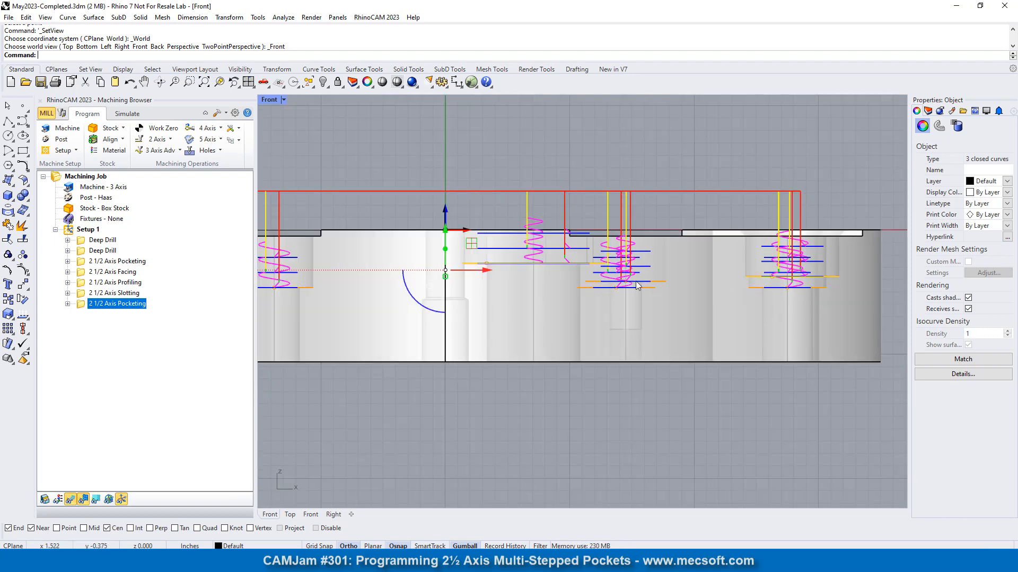
pyautogui.scroll(-1, 635, 281)
pyautogui.scroll(-2, 577, 283)
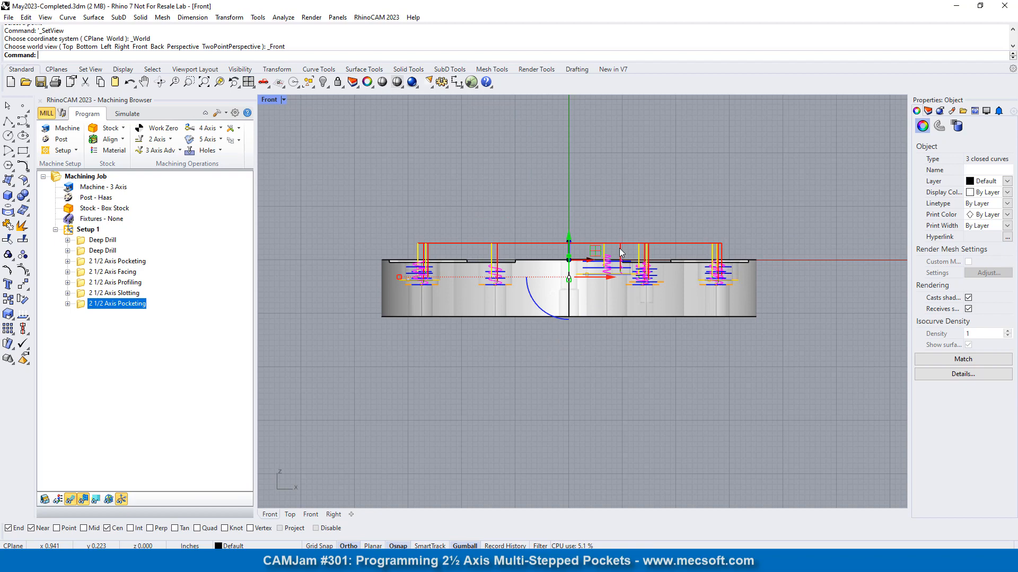
pyautogui.moveTo(706, 234); pyautogui.dragTo(704, 262, button='right')
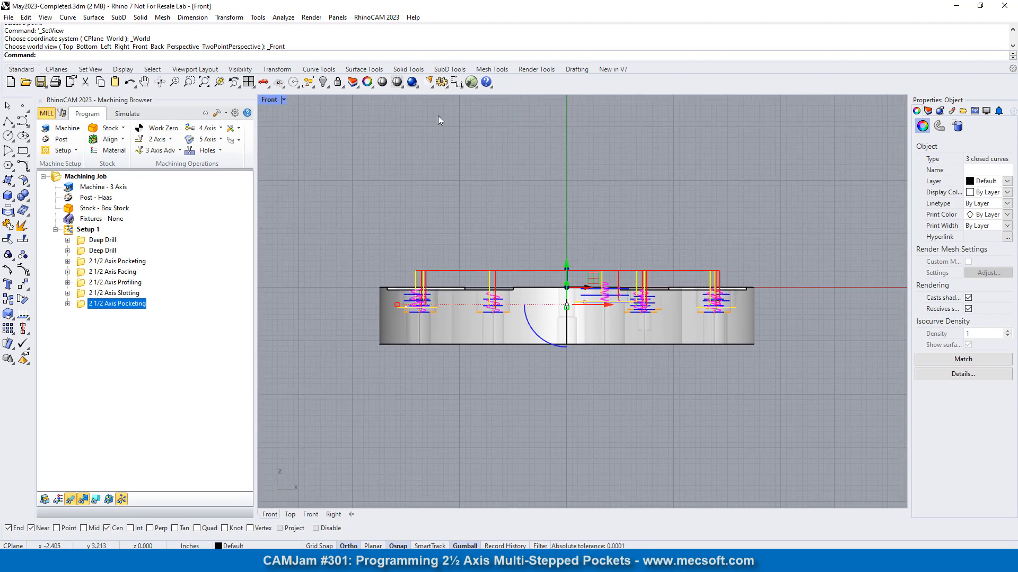
# Examine the pocketing toolpath and the transfers between pockets in the Top view and in the Perspective view.
pyautogui.click(267, 86)
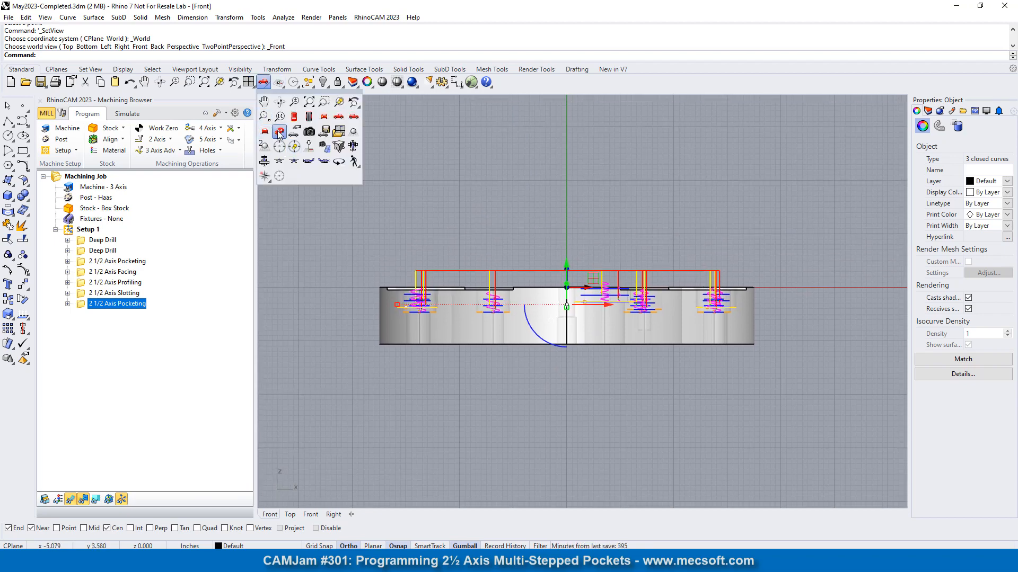
pyautogui.click(295, 117)
pyautogui.scroll(-5, 570, 346)
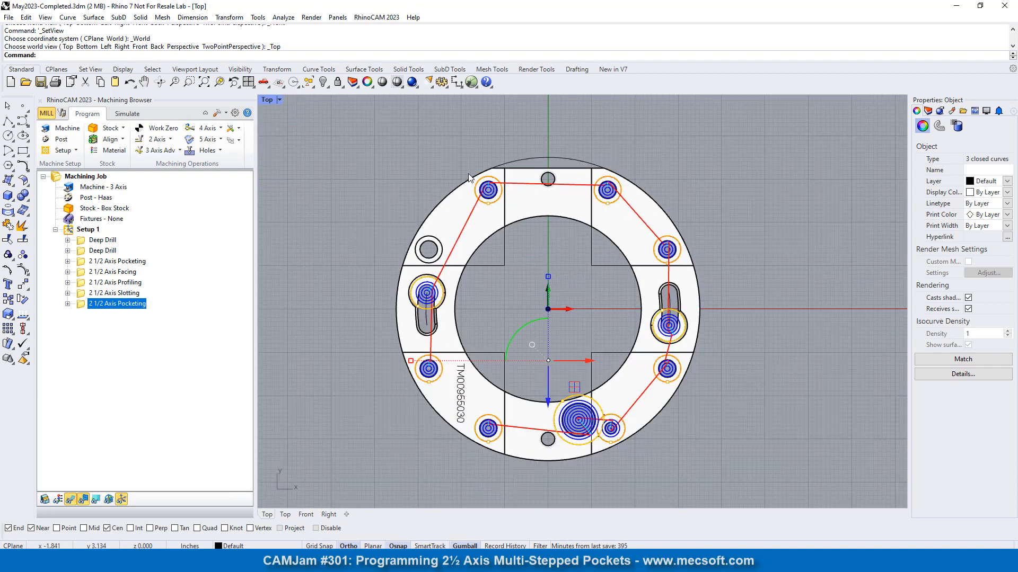
pyautogui.scroll(6, 495, 247)
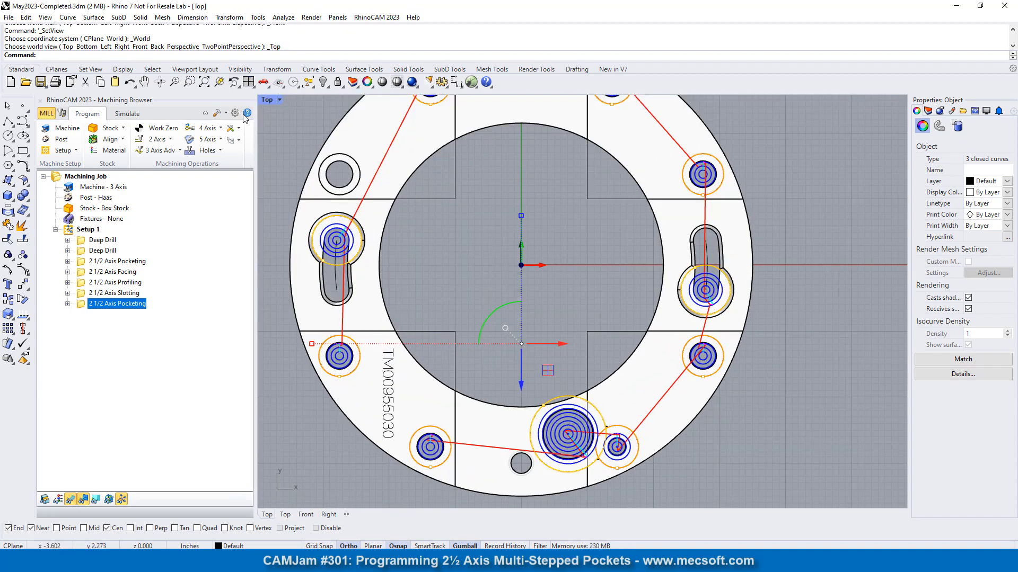
pyautogui.click(268, 86)
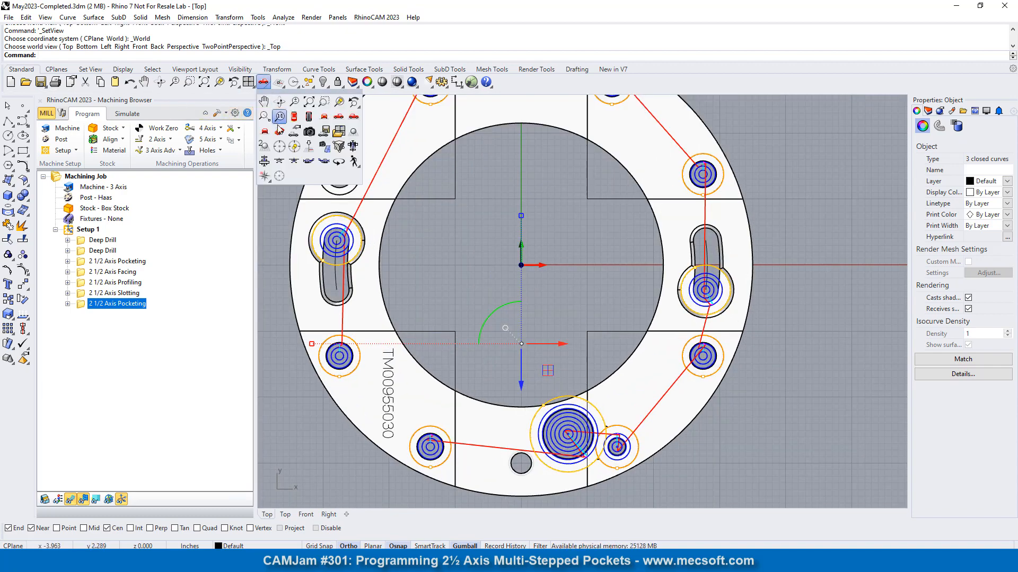
pyautogui.click(294, 149)
pyautogui.scroll(5, 527, 306)
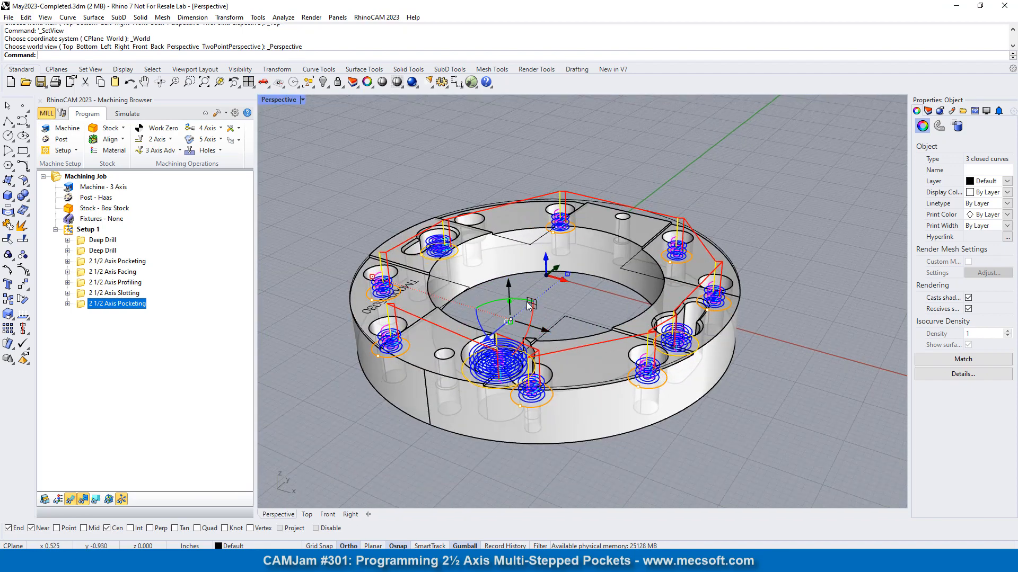
pyautogui.scroll(2, 527, 306)
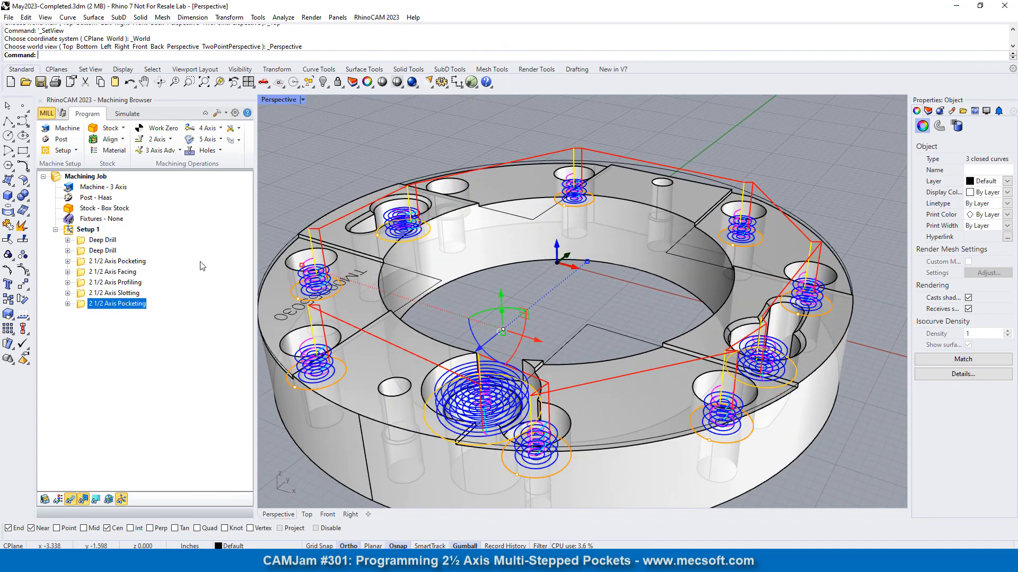
# Switch the machining browser to simulation, hide the toolpath display and clear the current object selection.
pyautogui.click(128, 114)
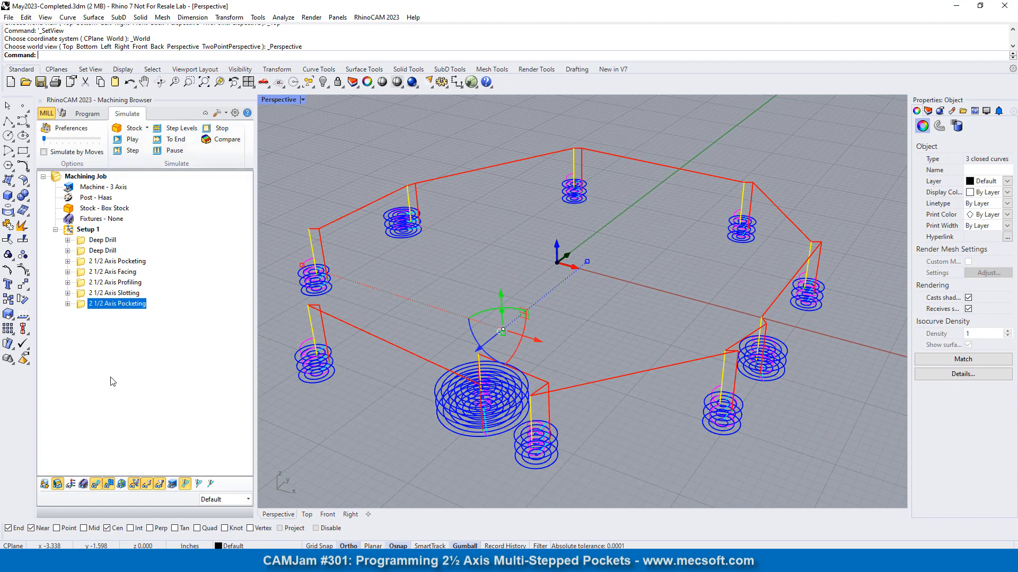
pyautogui.click(96, 484)
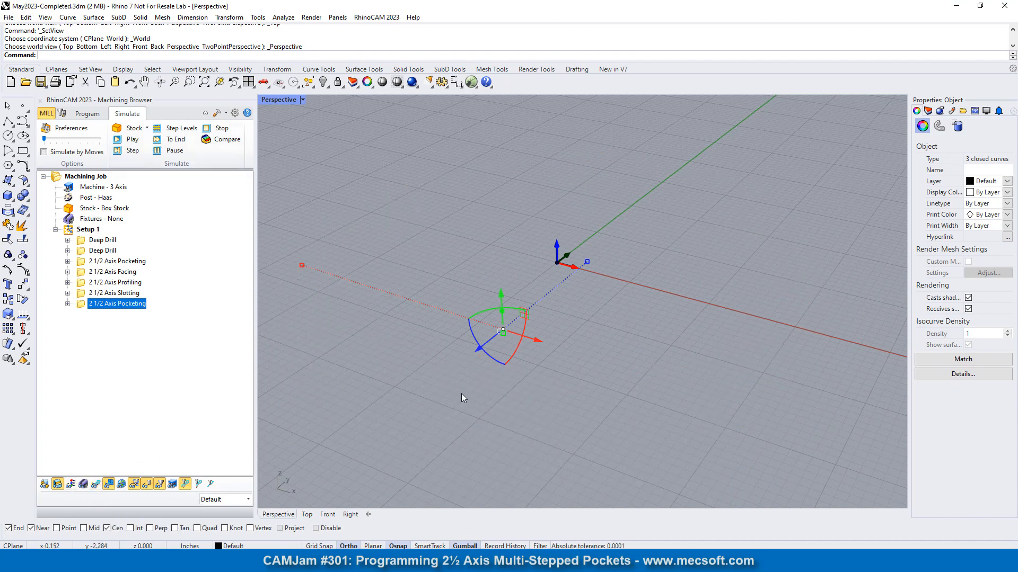
pyautogui.click(432, 360)
pyautogui.click(303, 180)
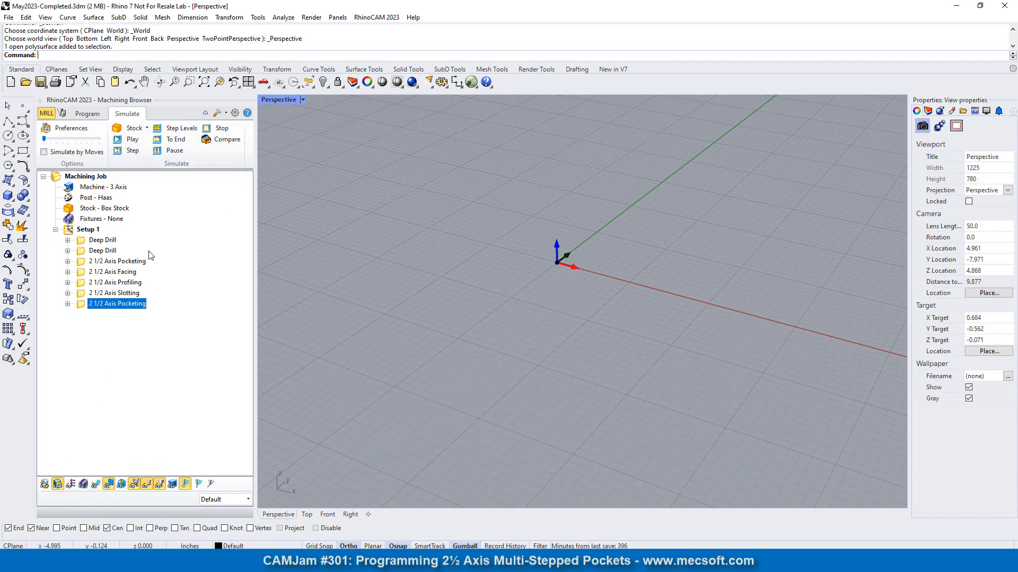
# Play the material removal simulation of the last 2 1/2 Axis Pocketing operation and watch the tool cut each pocket and counterbore.
pyautogui.click(132, 140)
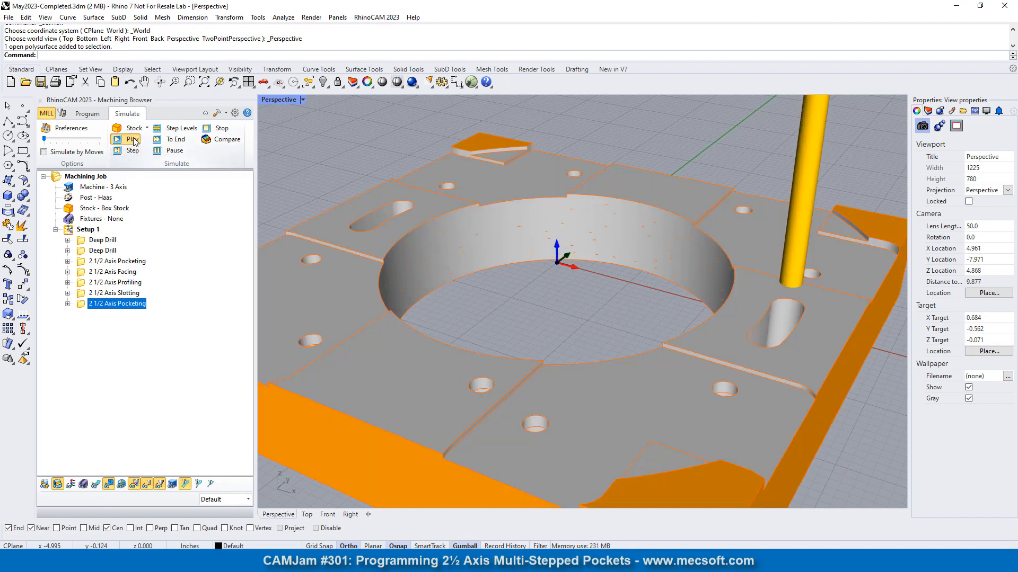
pyautogui.scroll(10, 355, 301)
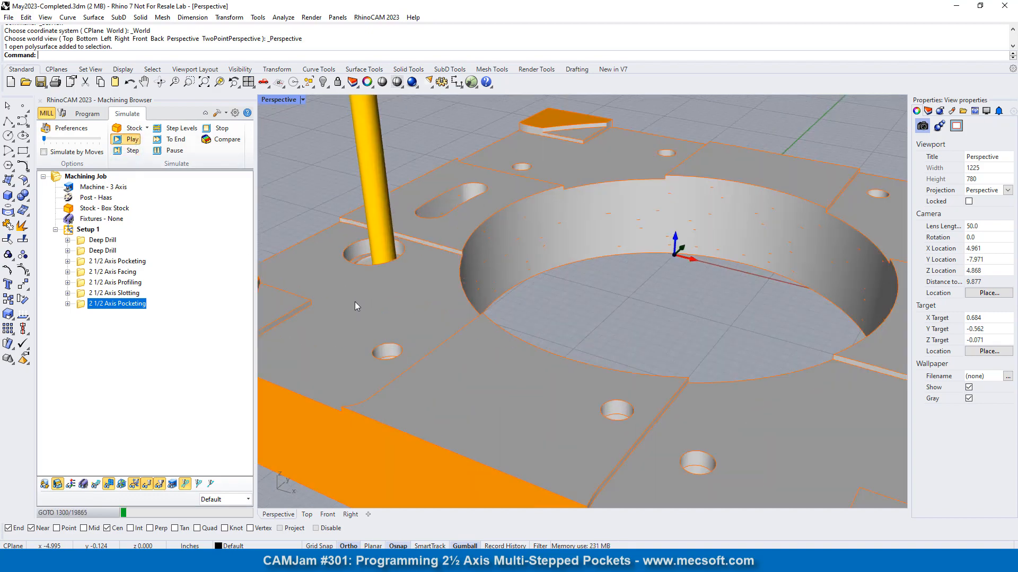
pyautogui.scroll(-9, 450, 253)
pyautogui.moveTo(503, 262); pyautogui.dragTo(531, 298, button='right')
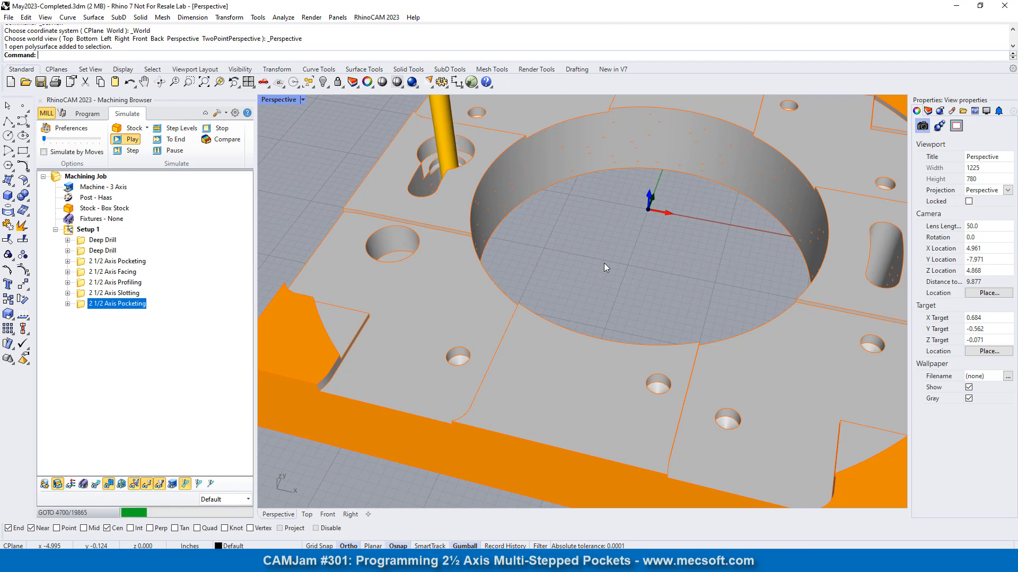
pyautogui.scroll(-6, 463, 383)
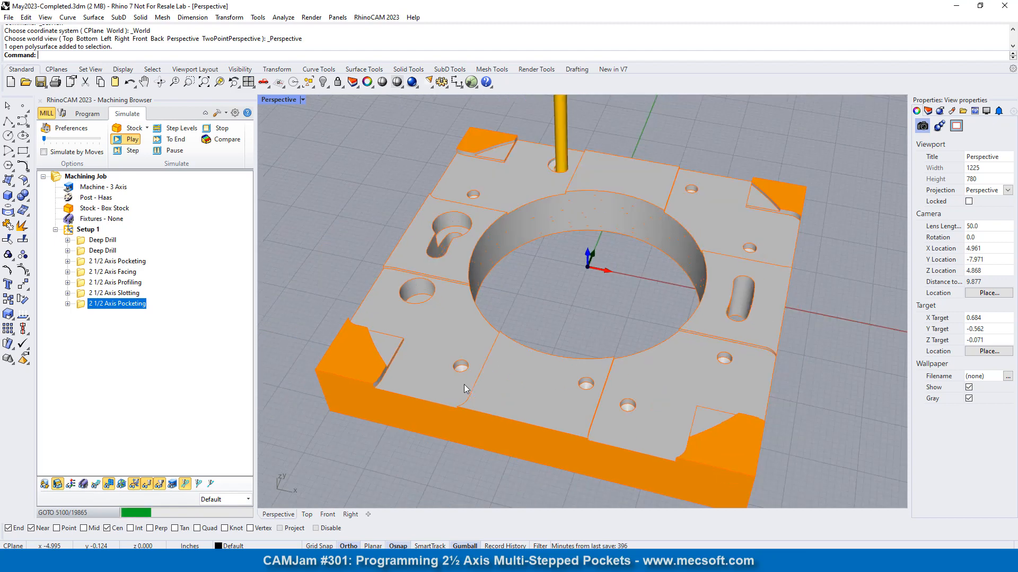
pyautogui.scroll(6, 585, 234)
pyautogui.scroll(4, 511, 168)
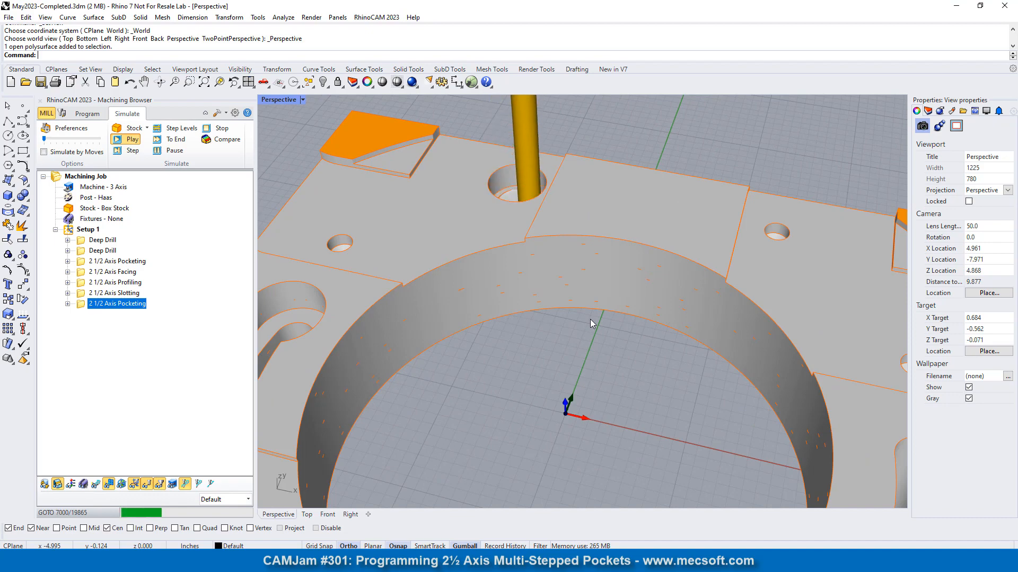
pyautogui.scroll(-6, 532, 310)
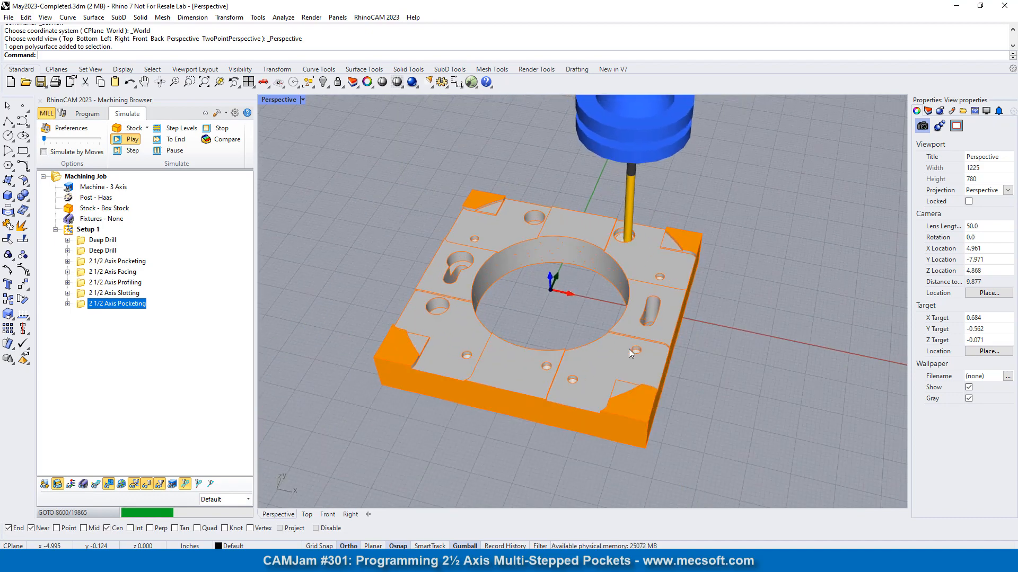
pyautogui.scroll(5, 669, 265)
pyautogui.scroll(2, 670, 264)
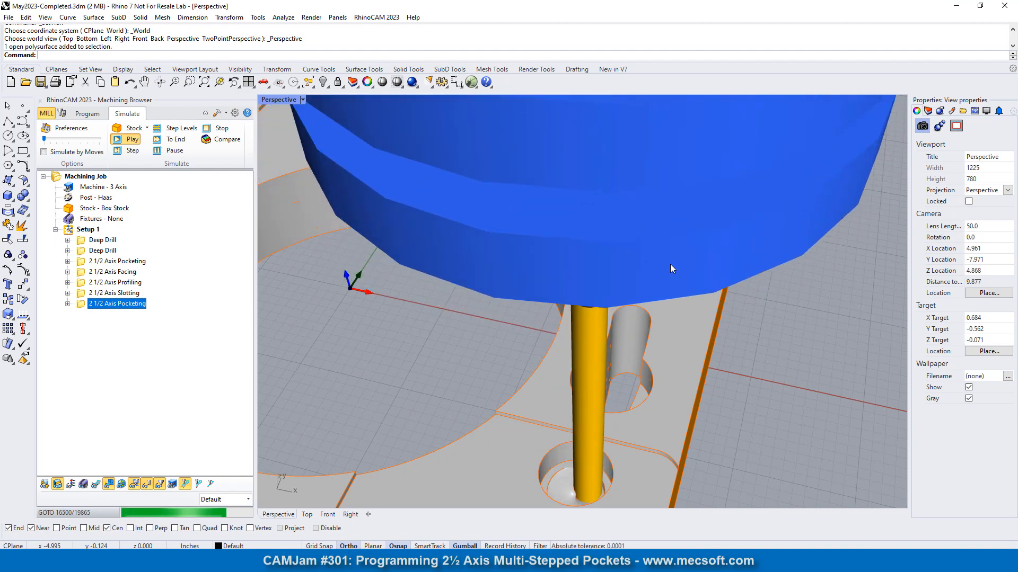
pyautogui.scroll(-8, 670, 264)
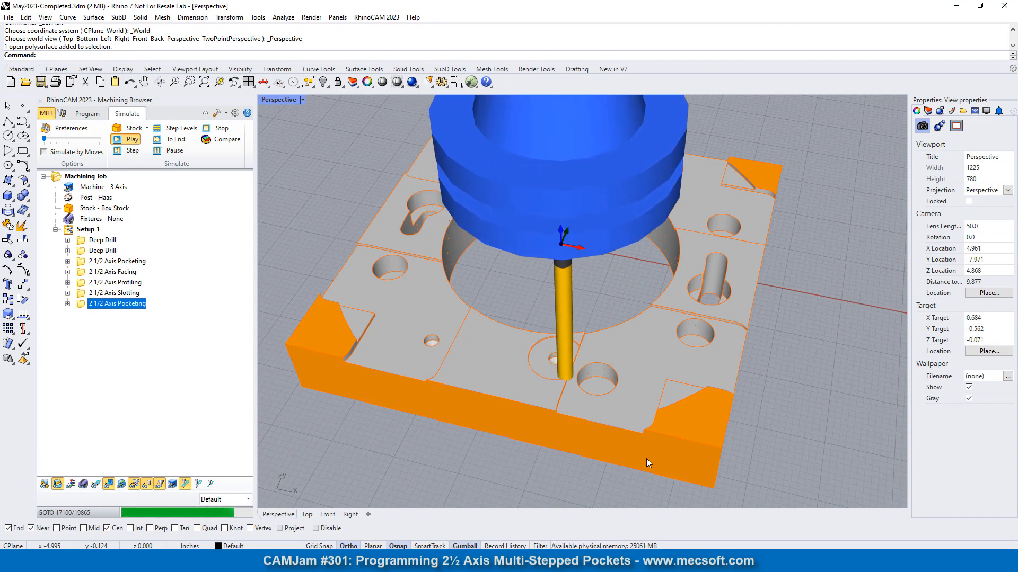
pyautogui.scroll(3, 595, 408)
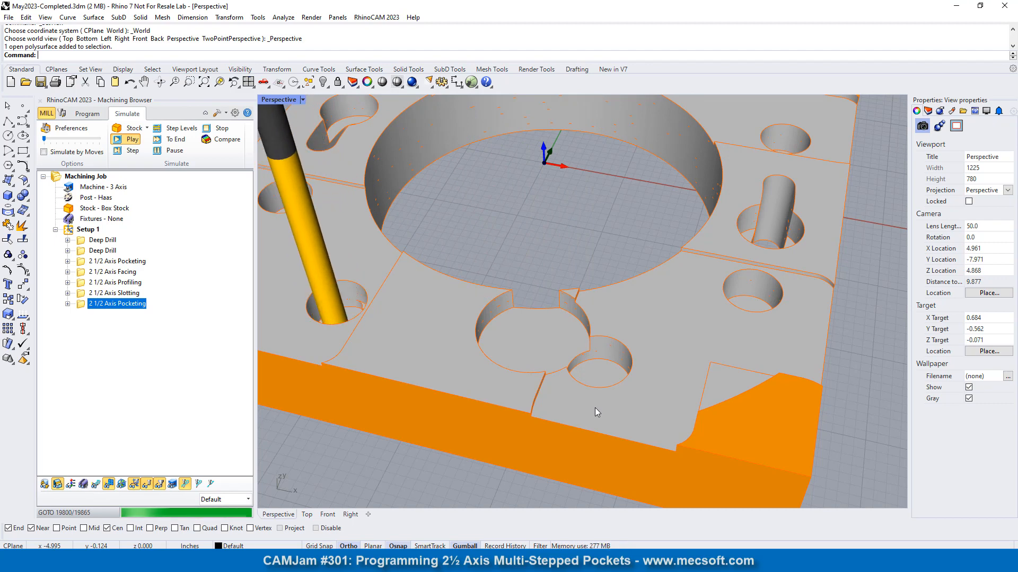
# Inspect the simulated stock's finished pockets from several angles and return the machining browser to programming mode.
pyautogui.moveTo(586, 408); pyautogui.dragTo(471, 351, button='right')
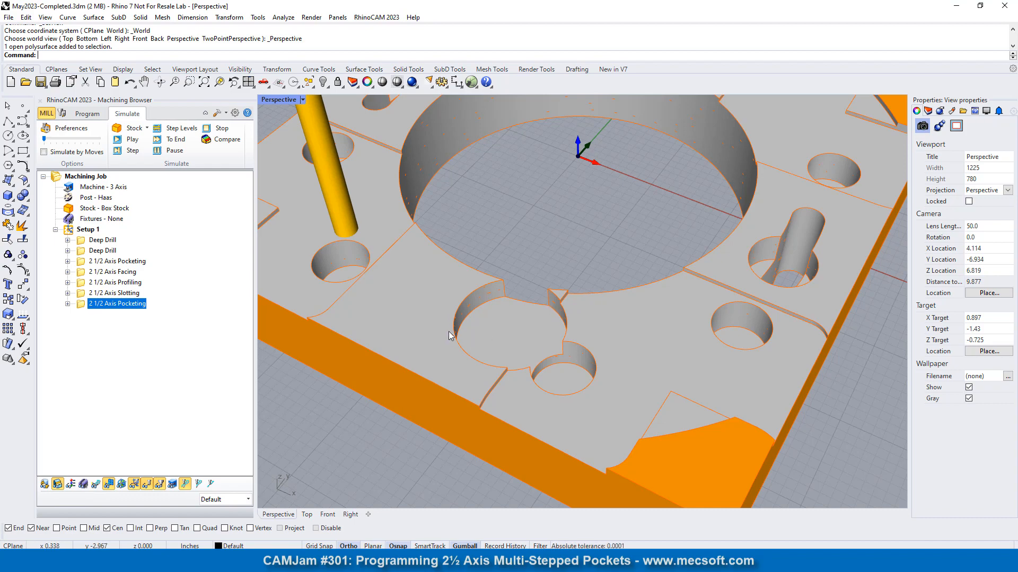
pyautogui.scroll(-5, 577, 375)
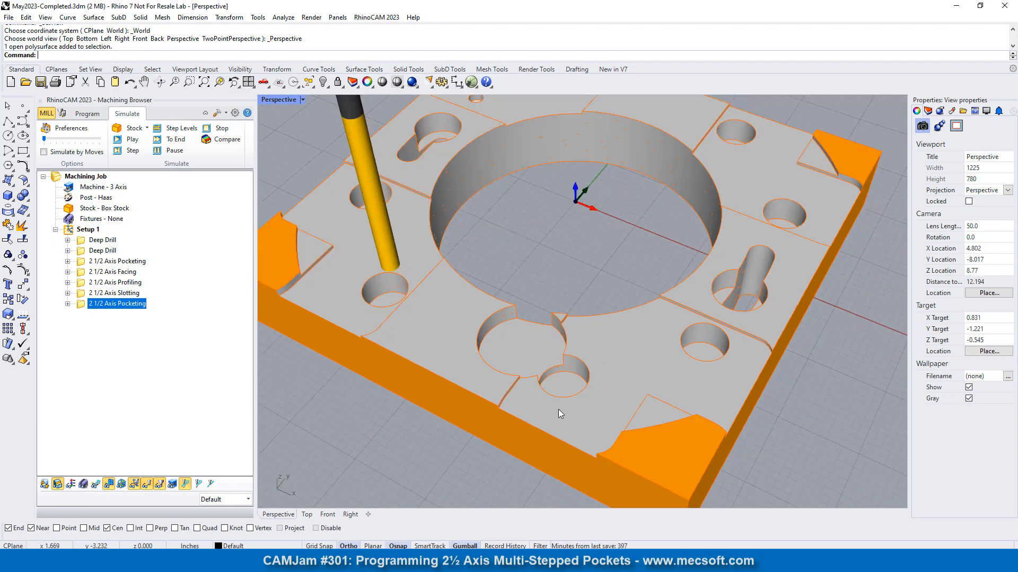
pyautogui.moveTo(558, 409); pyautogui.dragTo(635, 357, button='right')
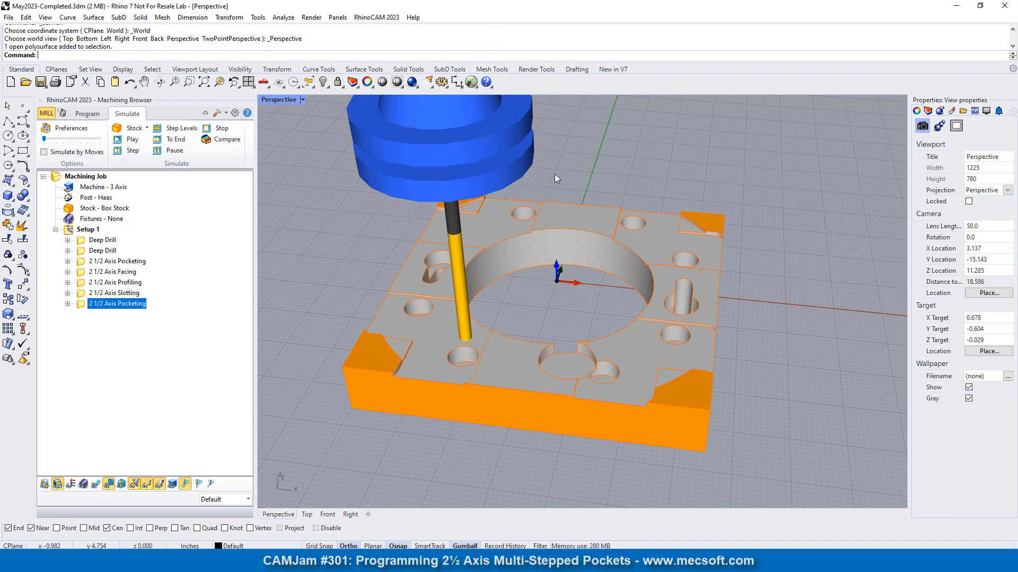
pyautogui.click(88, 114)
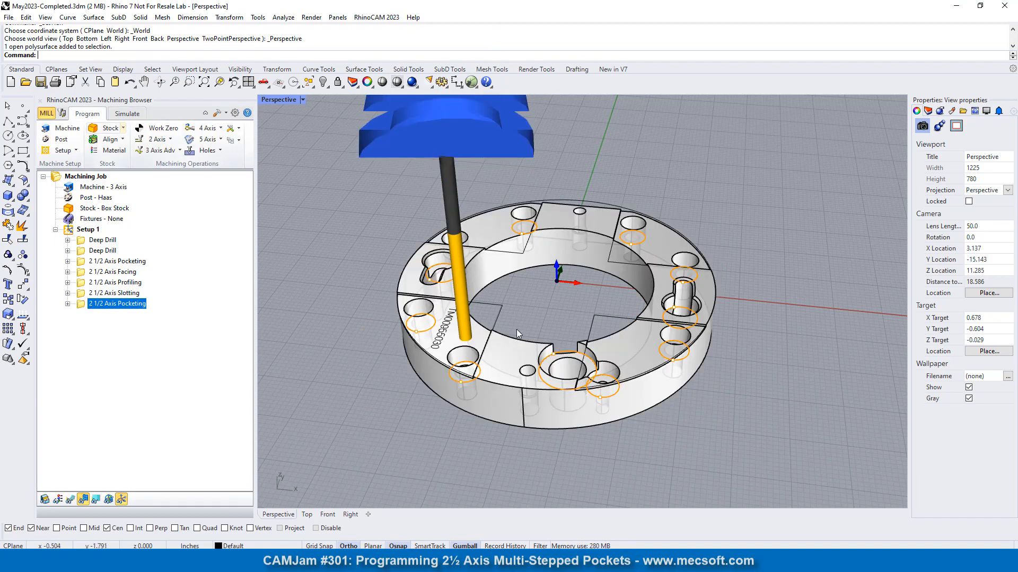